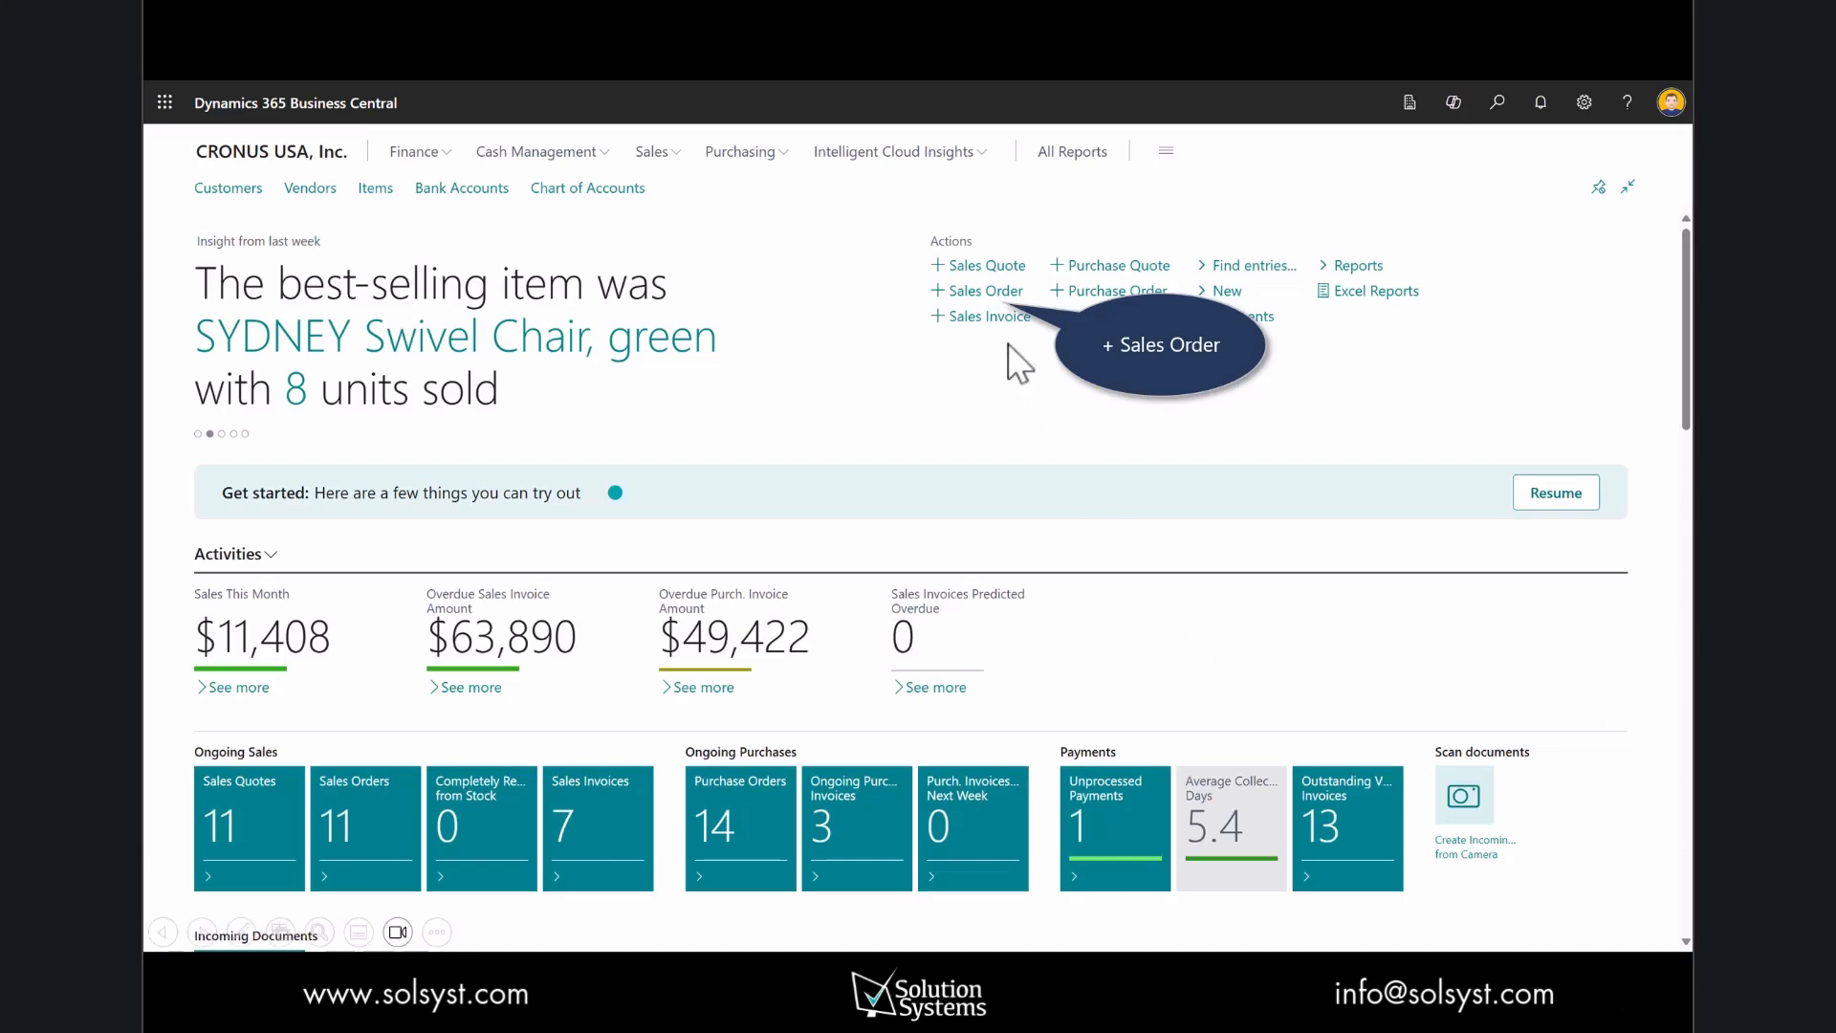
- Create a new sales order for the customer Adatum Corporation
click(971, 290)
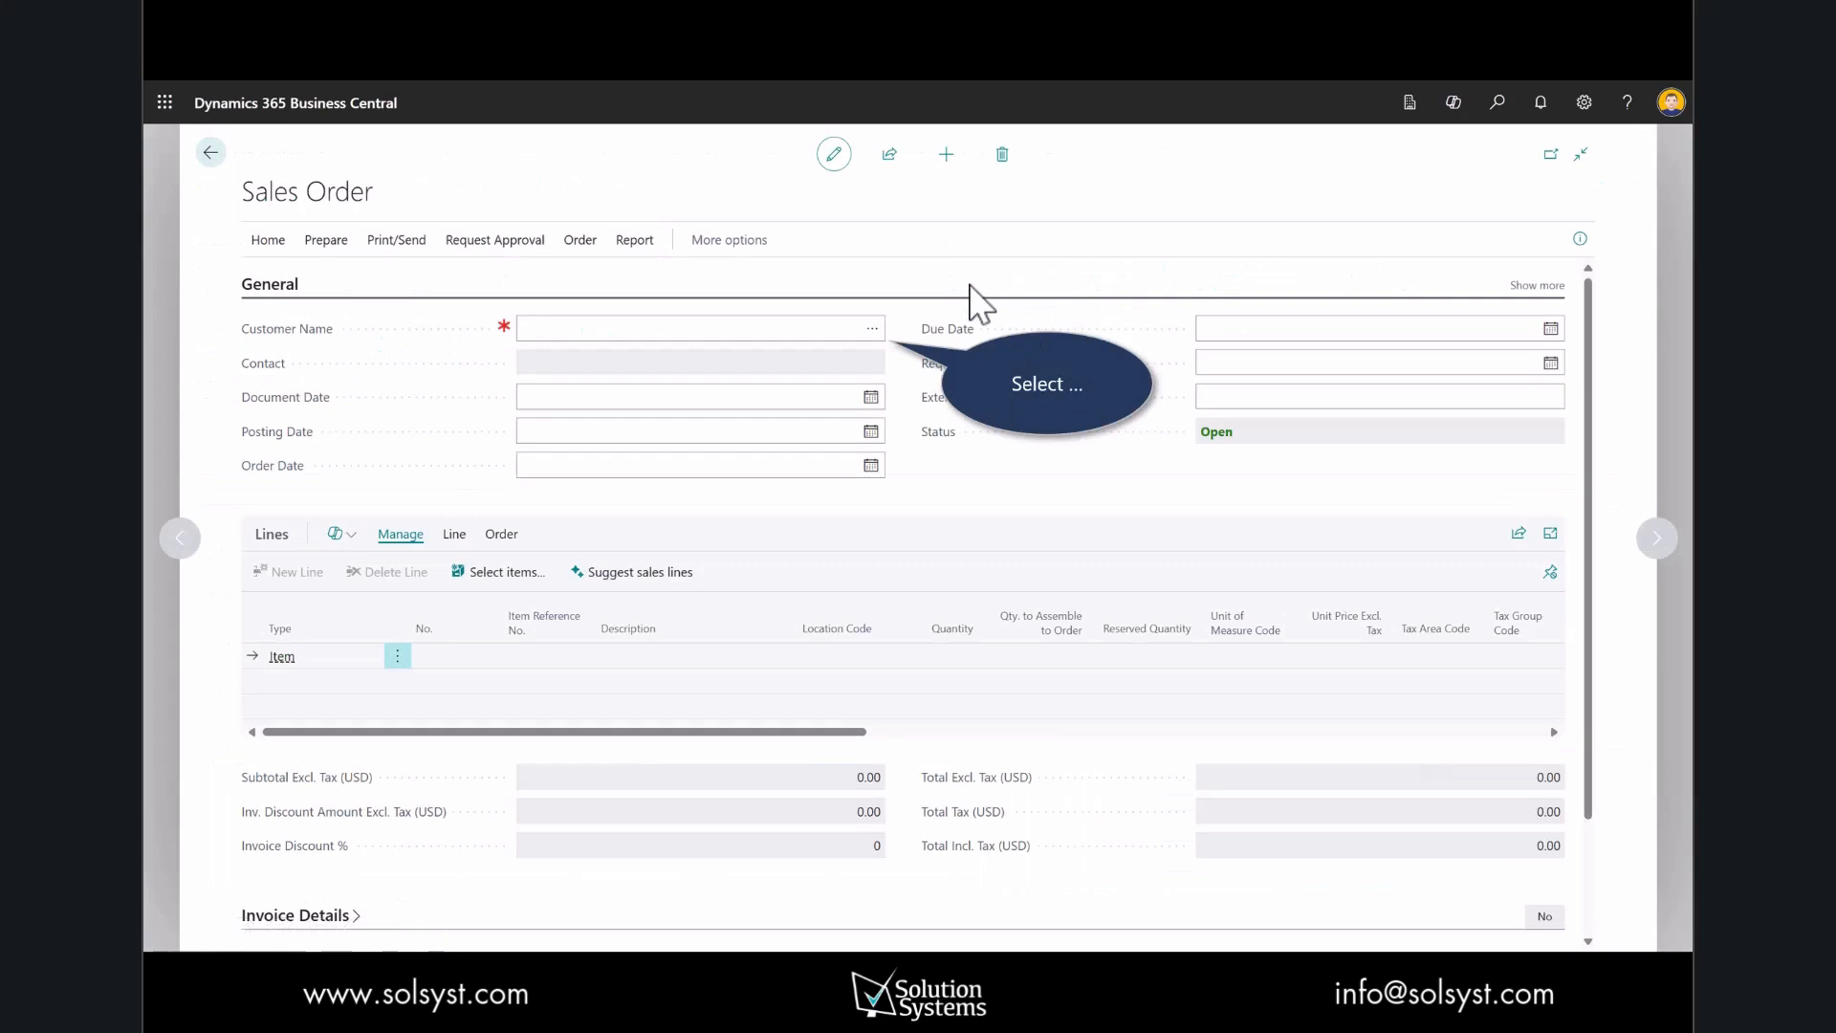
click(872, 328)
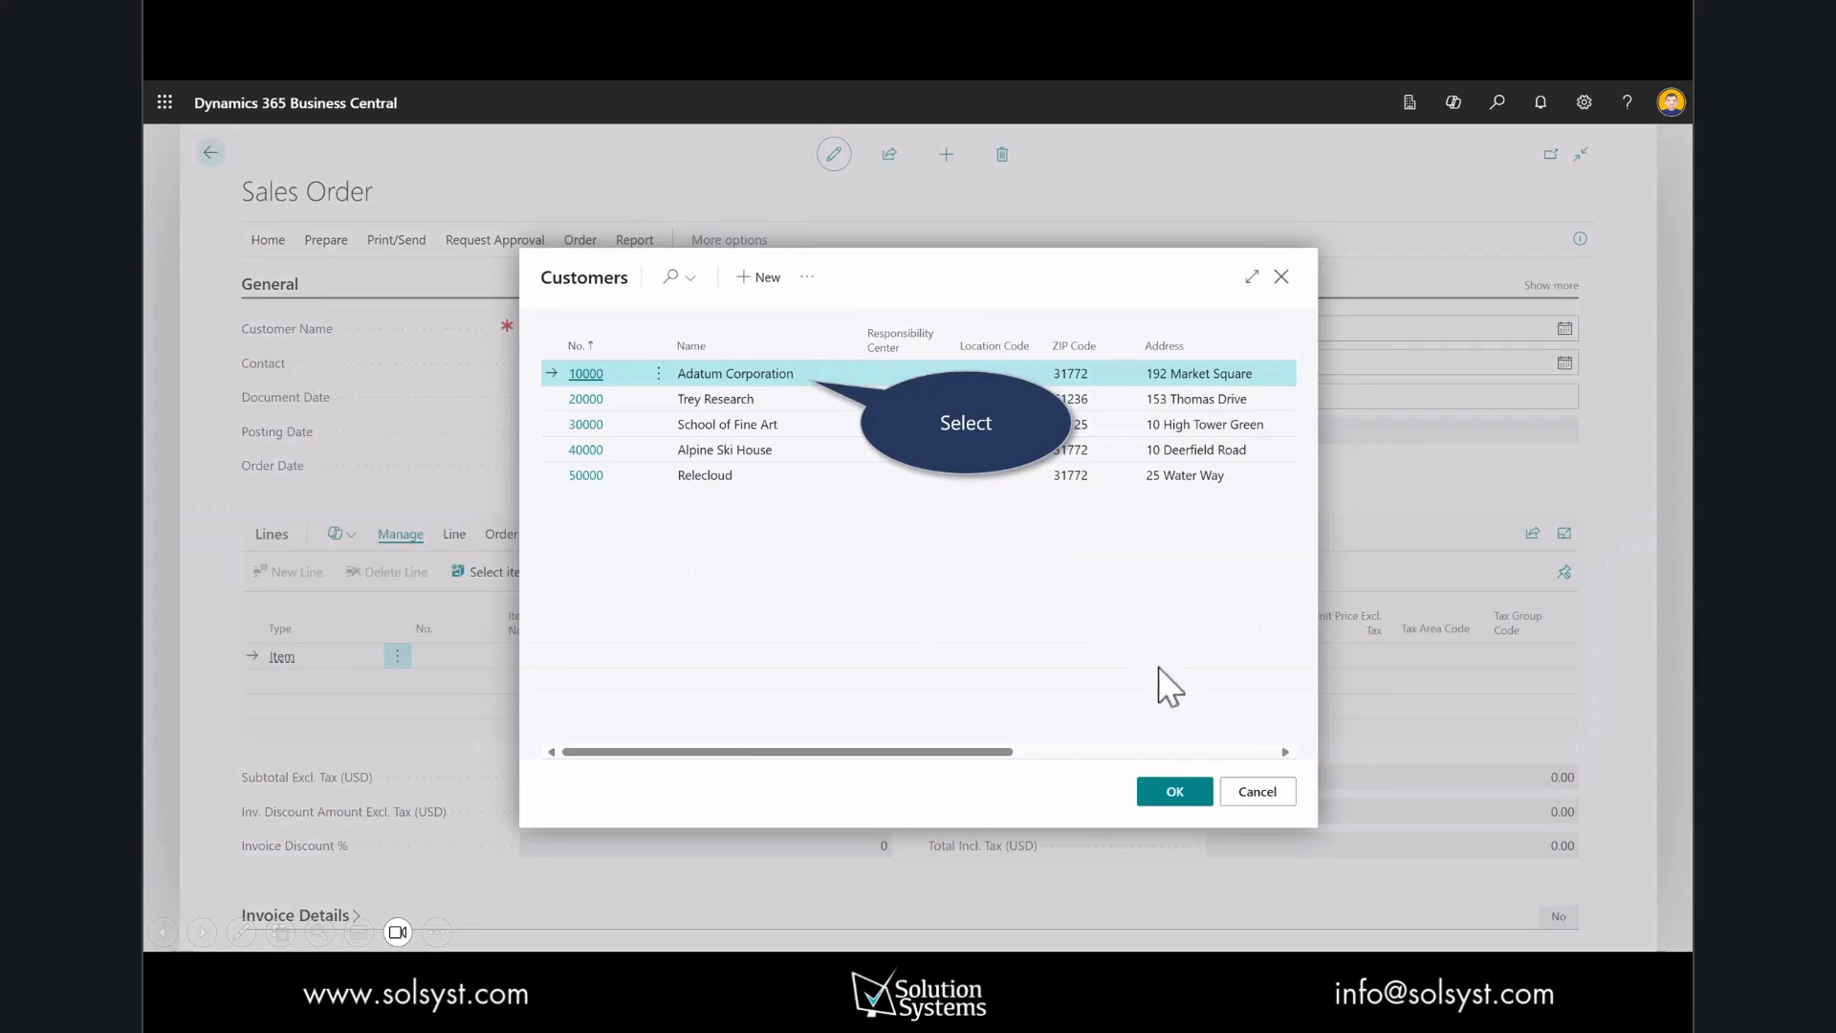
click(1176, 791)
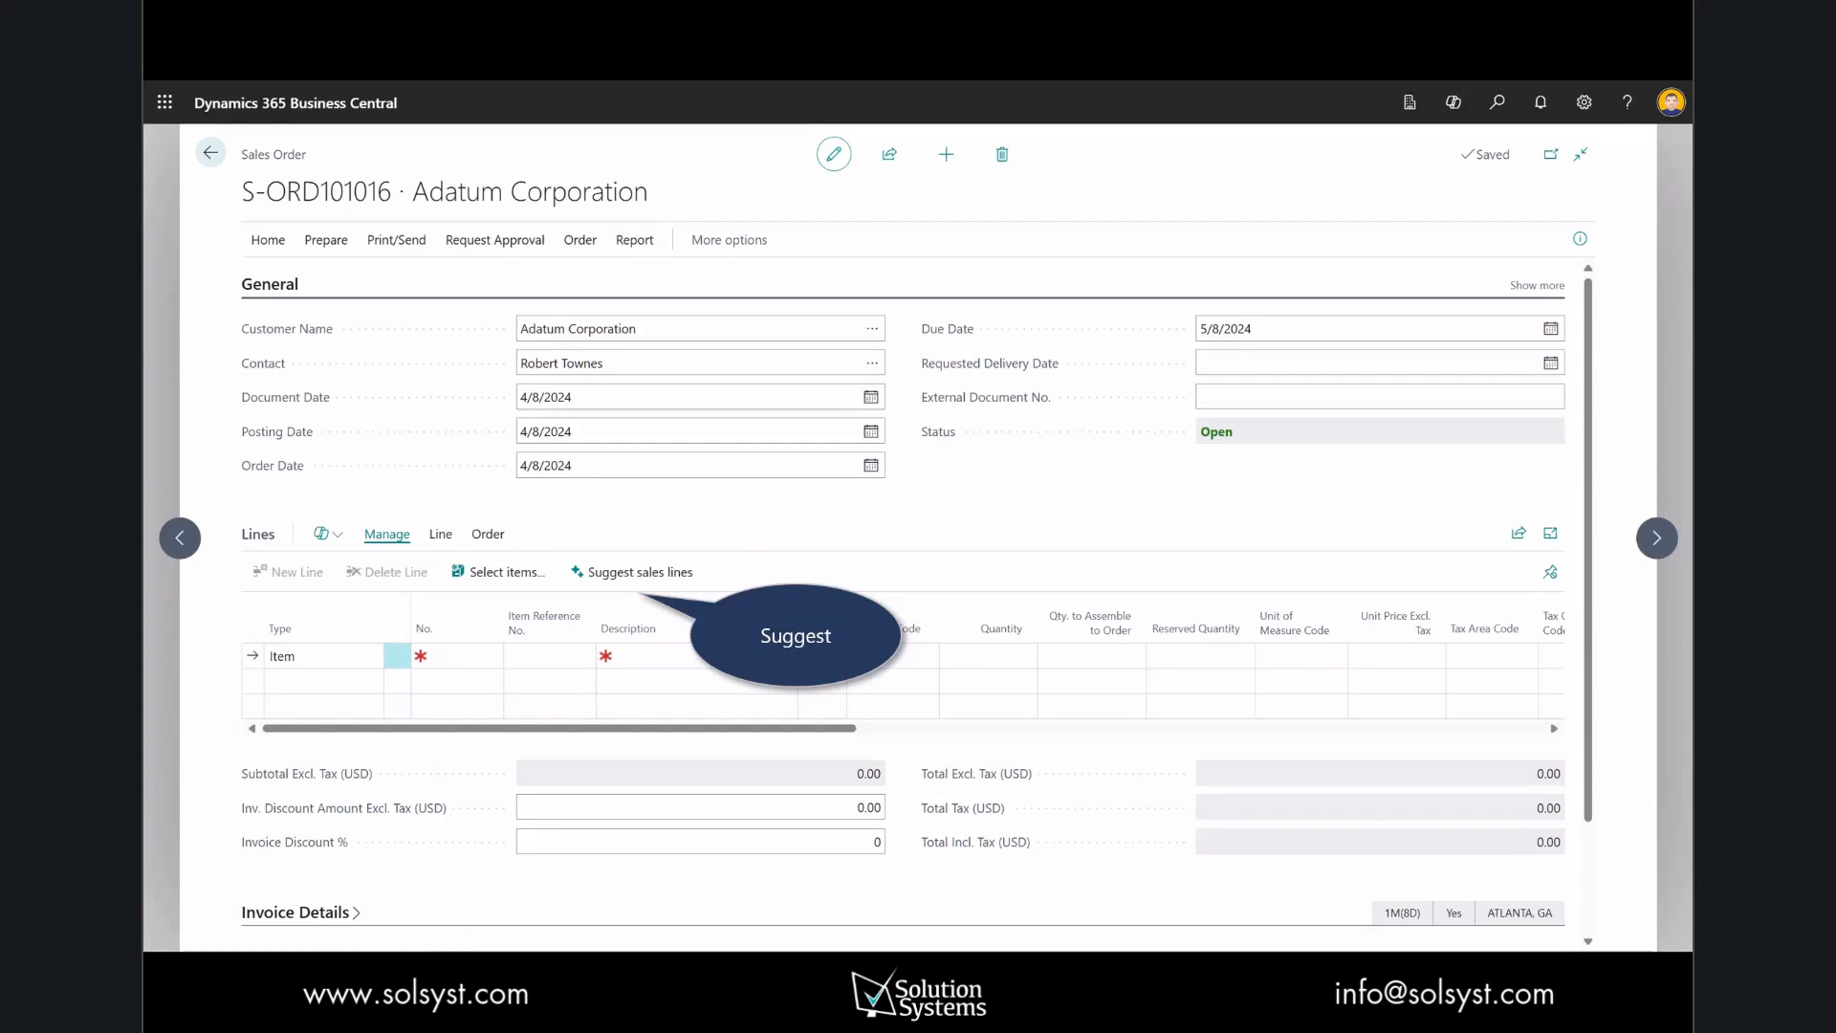
- Generate suggested sales lines from "Customer needs 1 desk and 2 blue chairs", mark both lines as drop shipments, and close the order
click(623, 573)
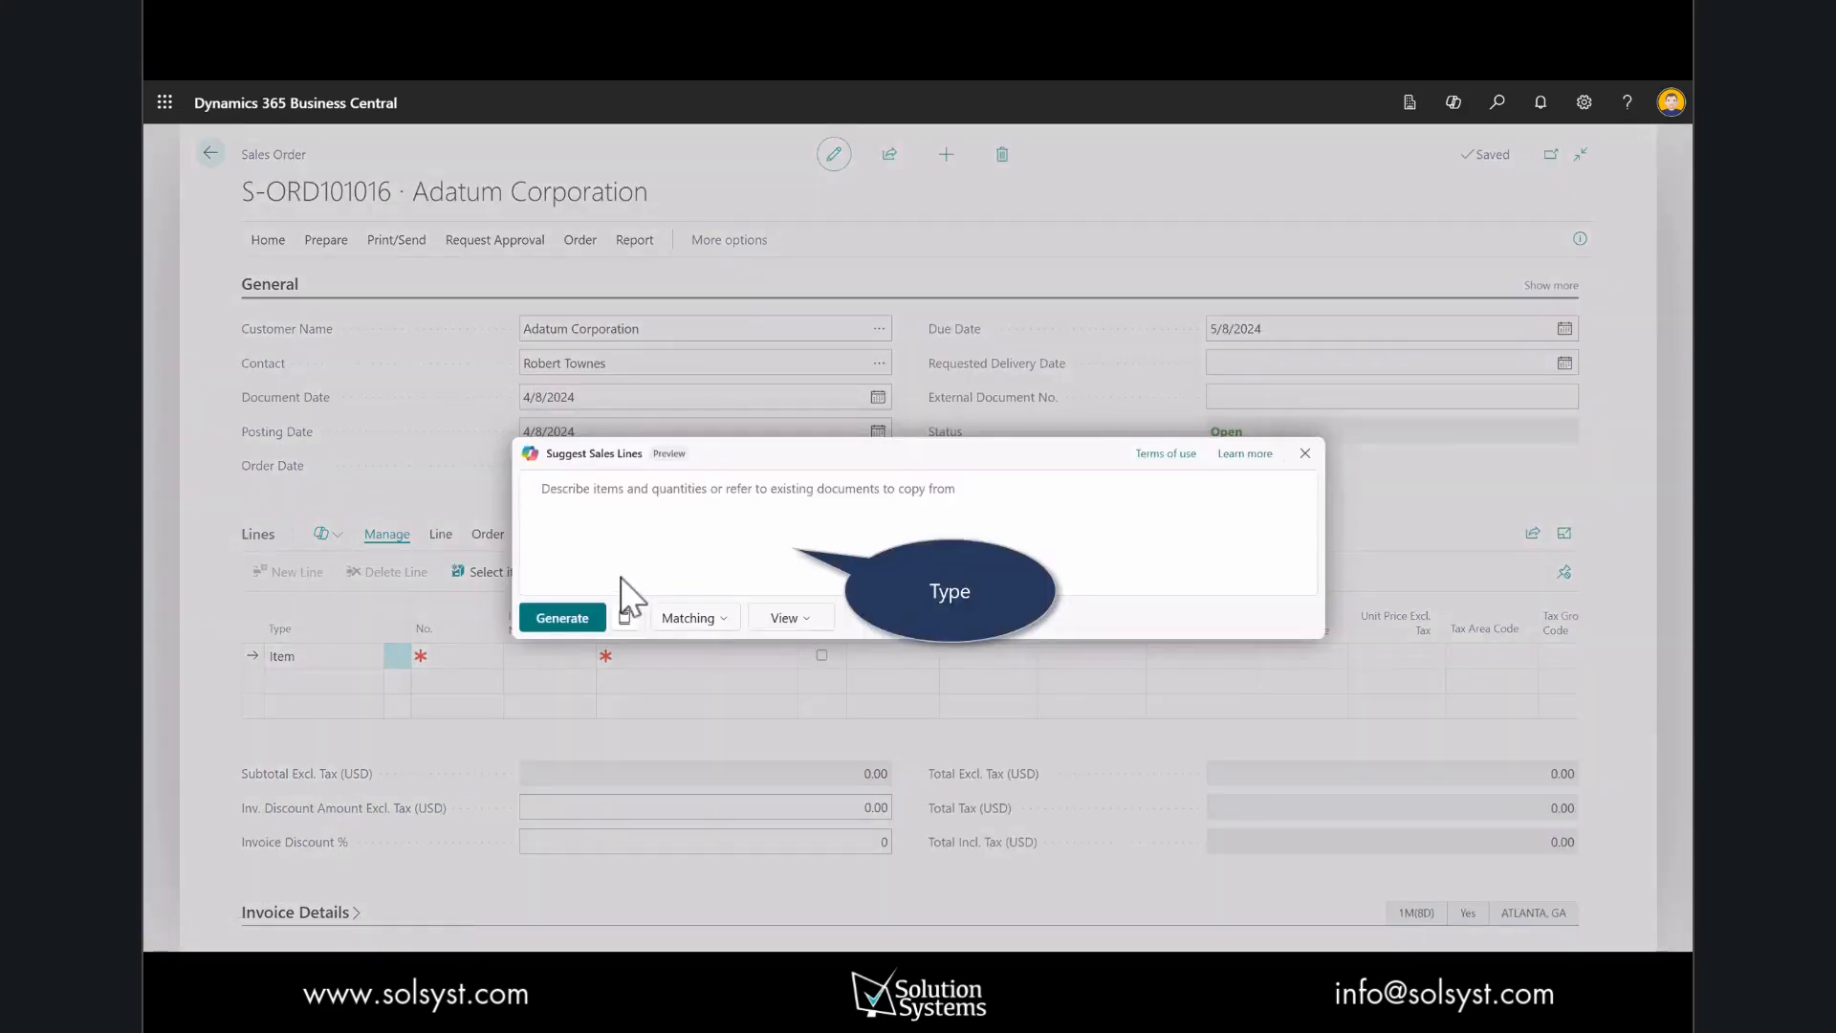
text(Customer needs 1 desk and 2 blue chairs)
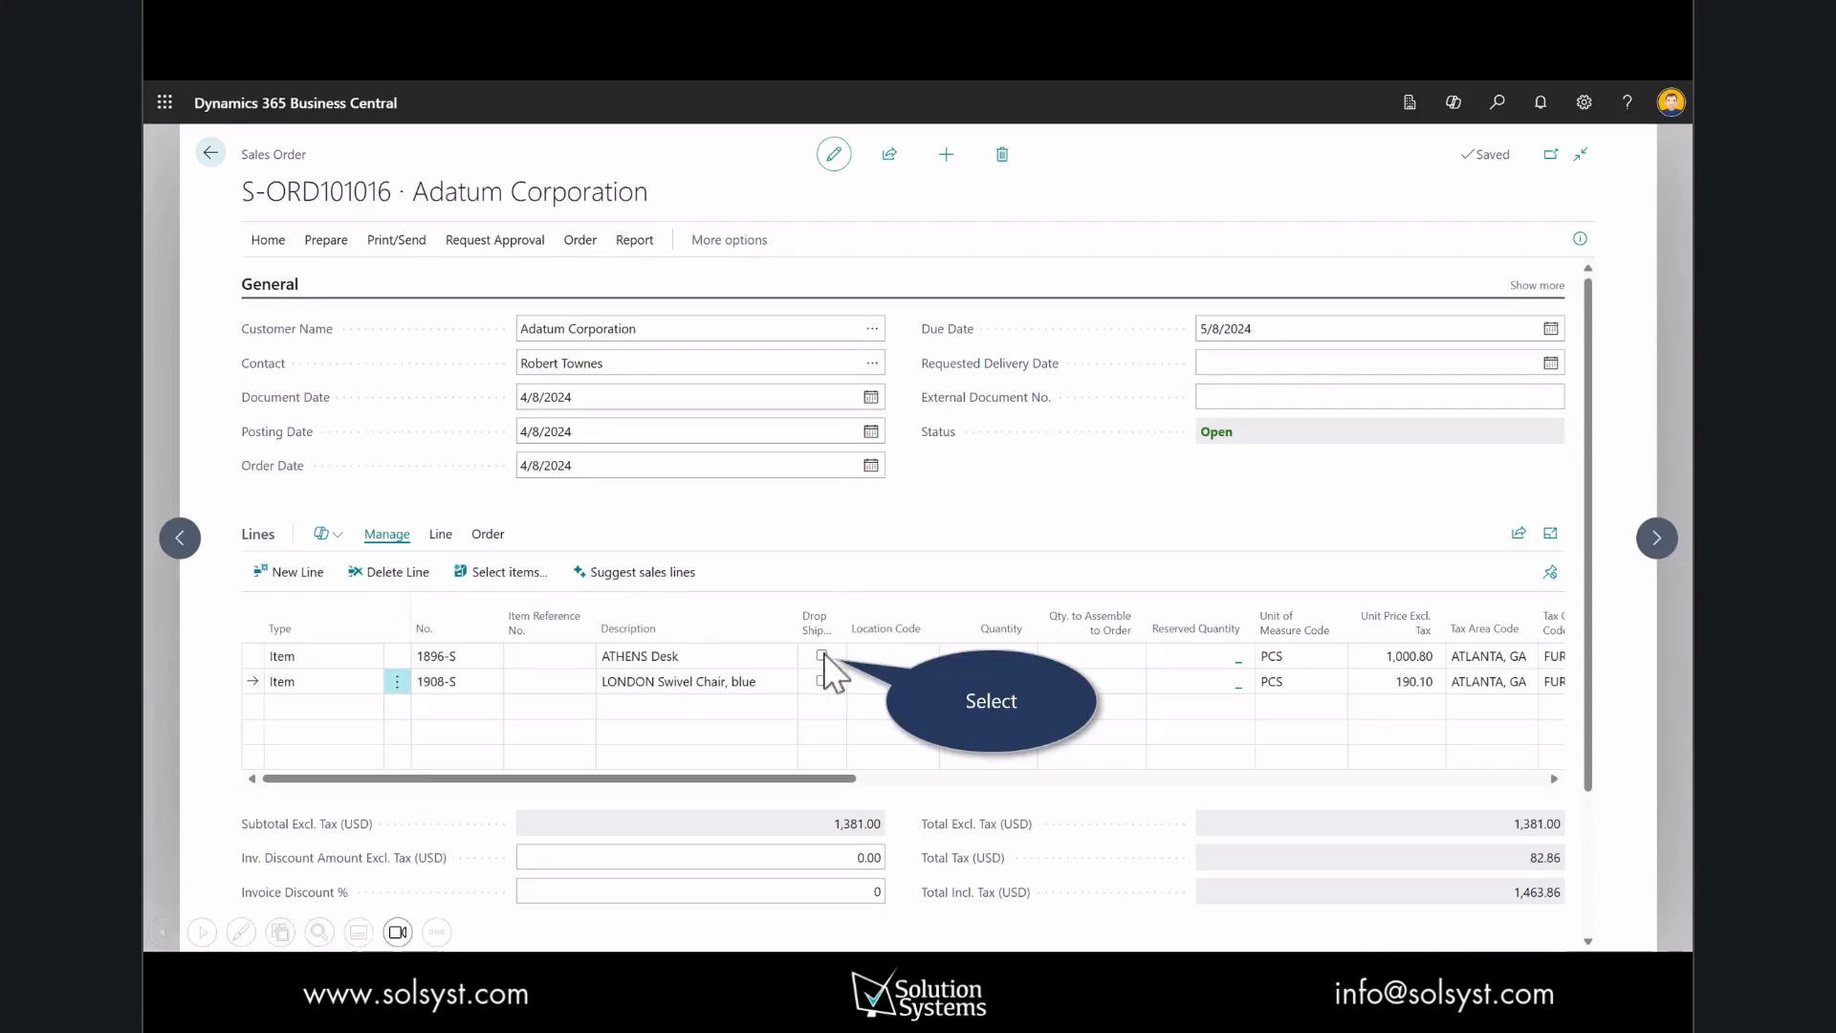
click(822, 656)
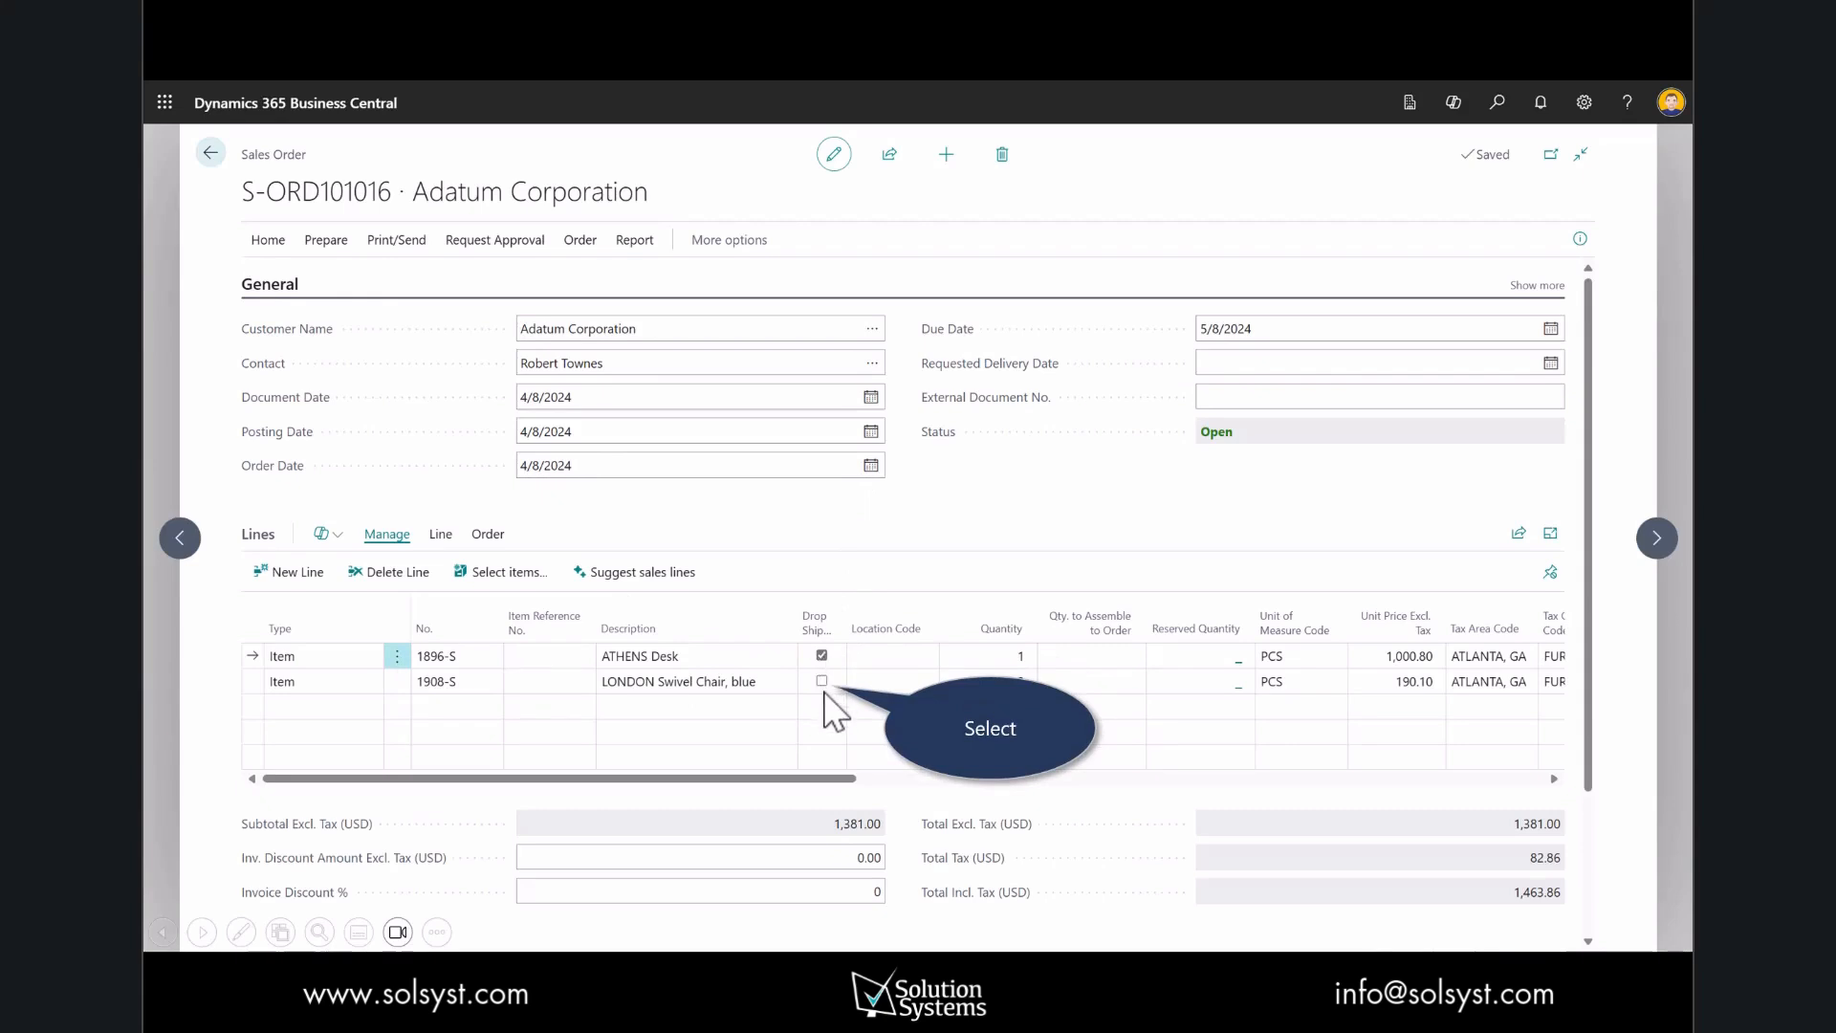
click(823, 681)
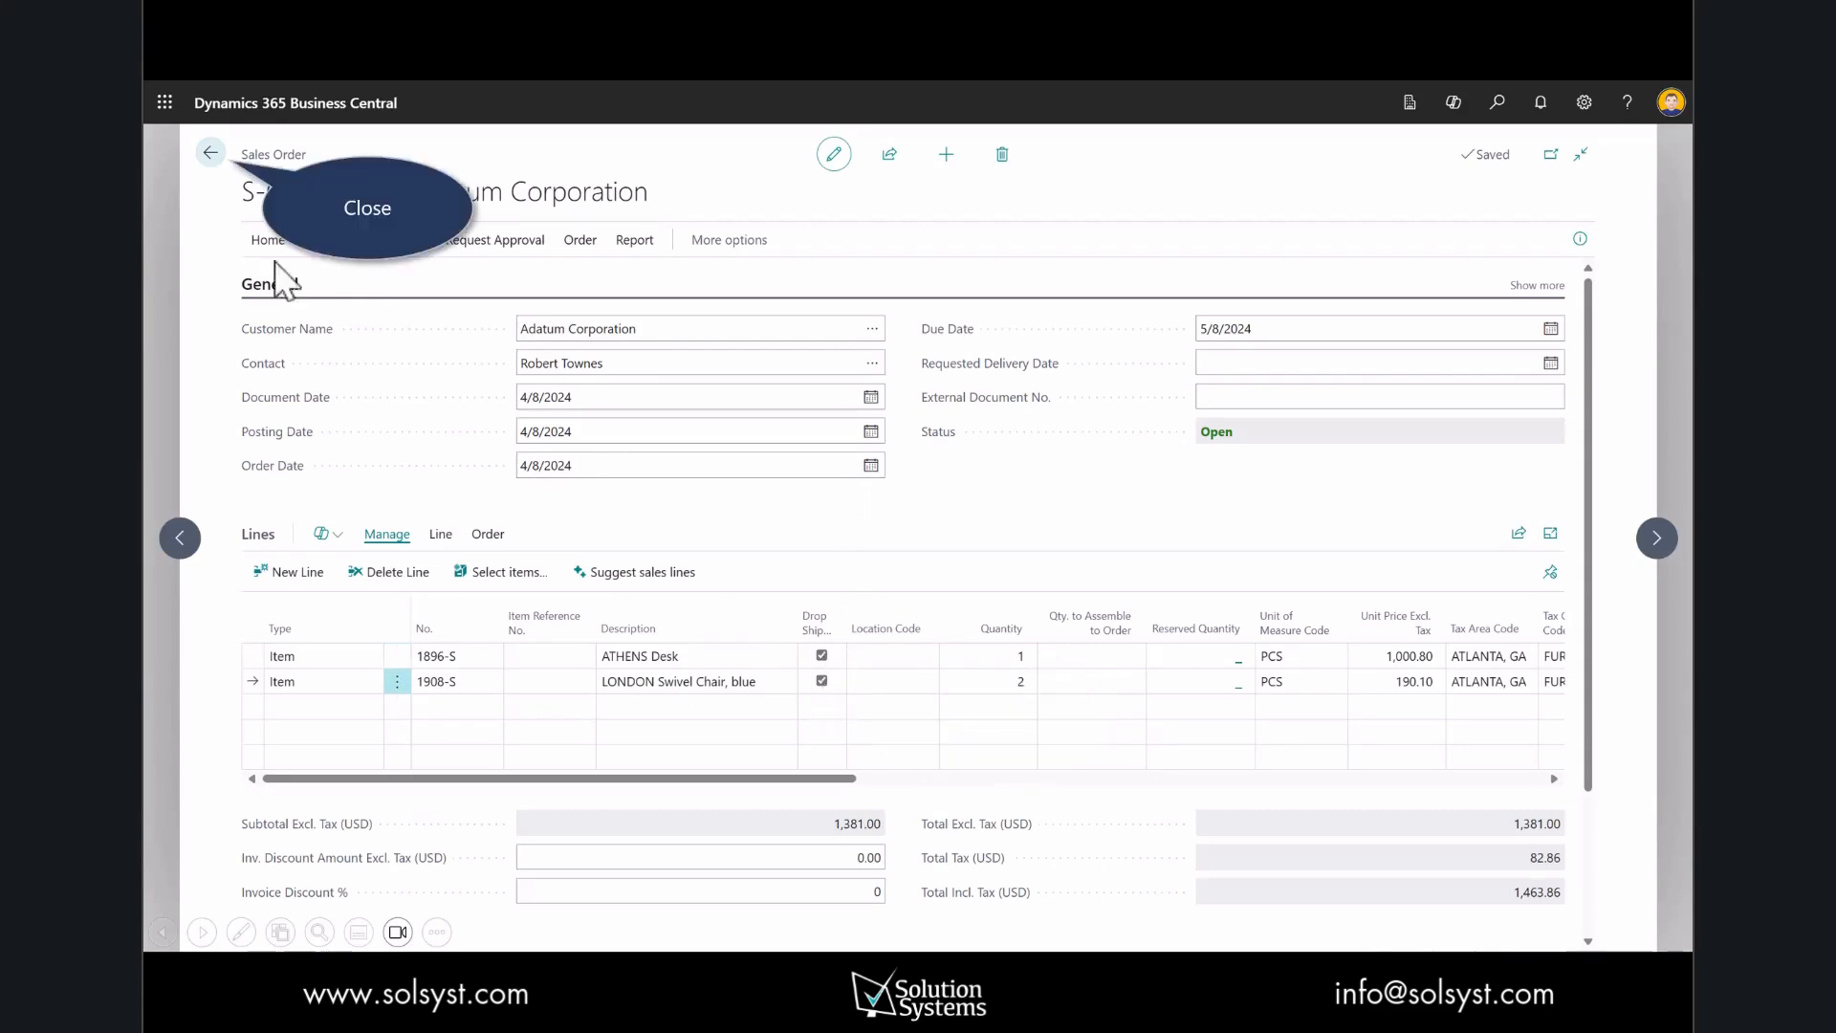
click(209, 155)
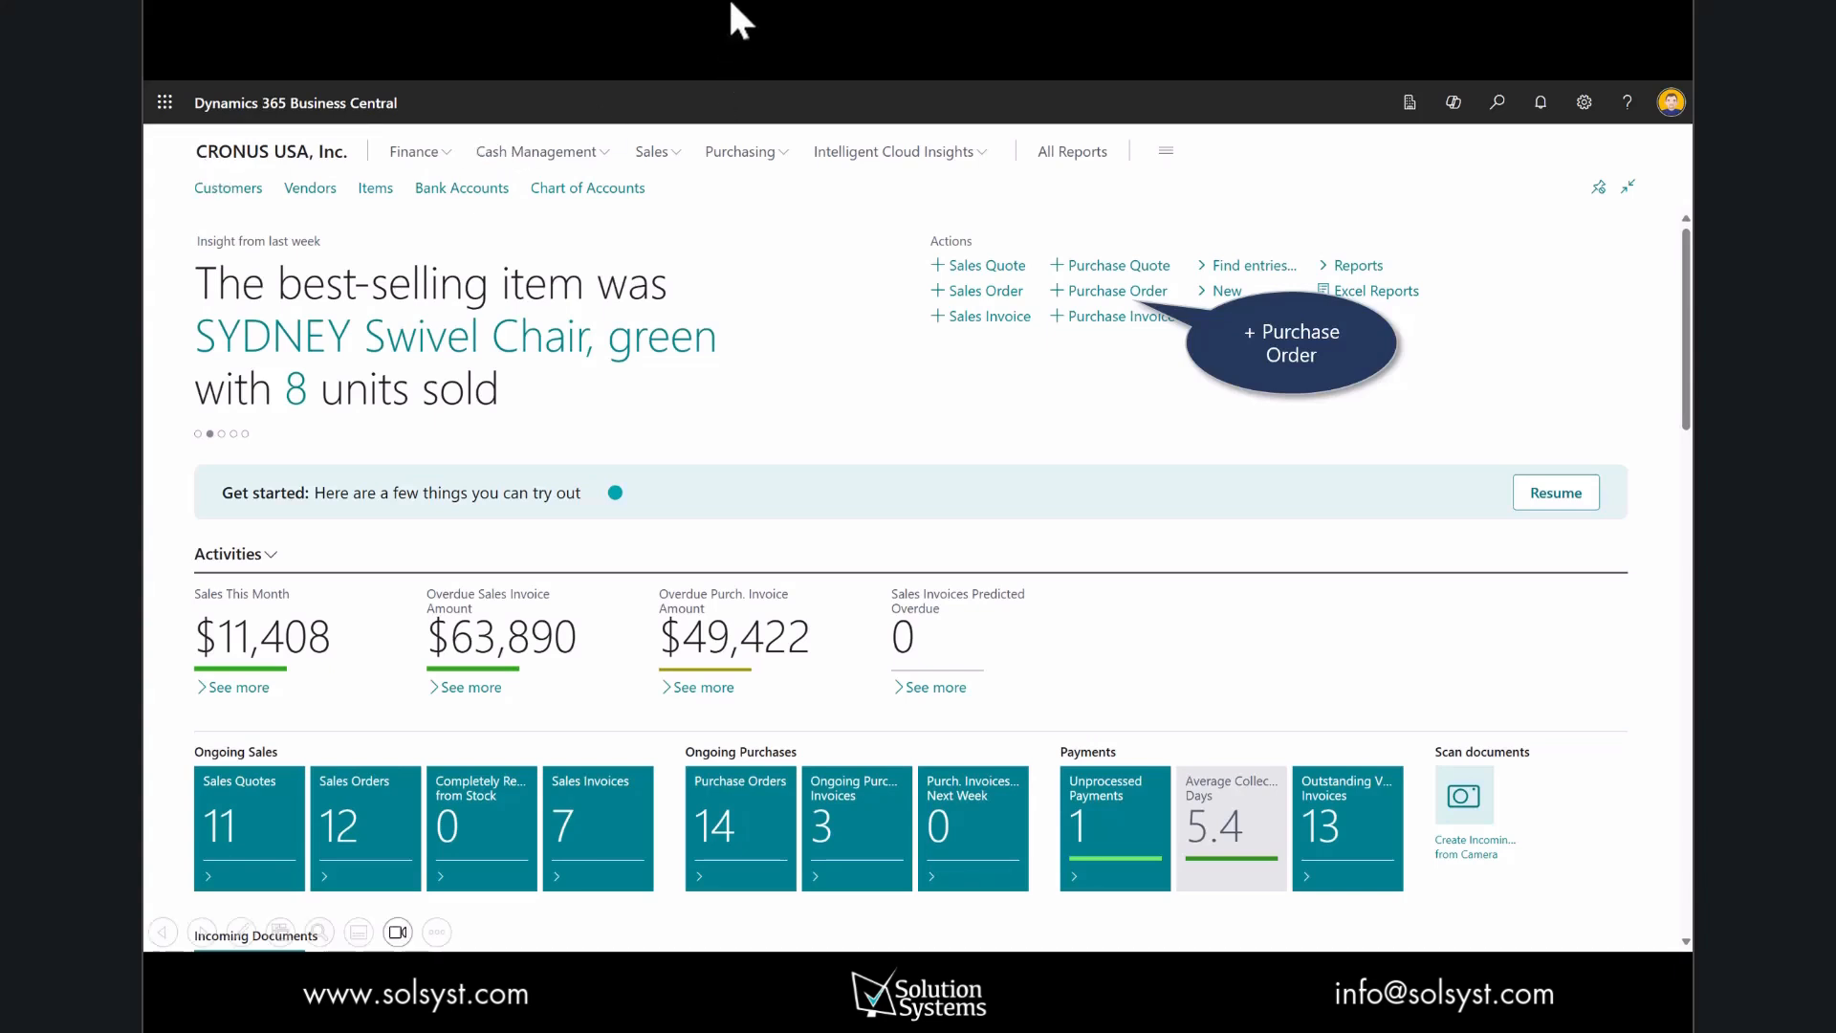
- Create a new purchase order for the vendor Fabrikam, Inc. and fill in the vendor invoice number
click(1077, 285)
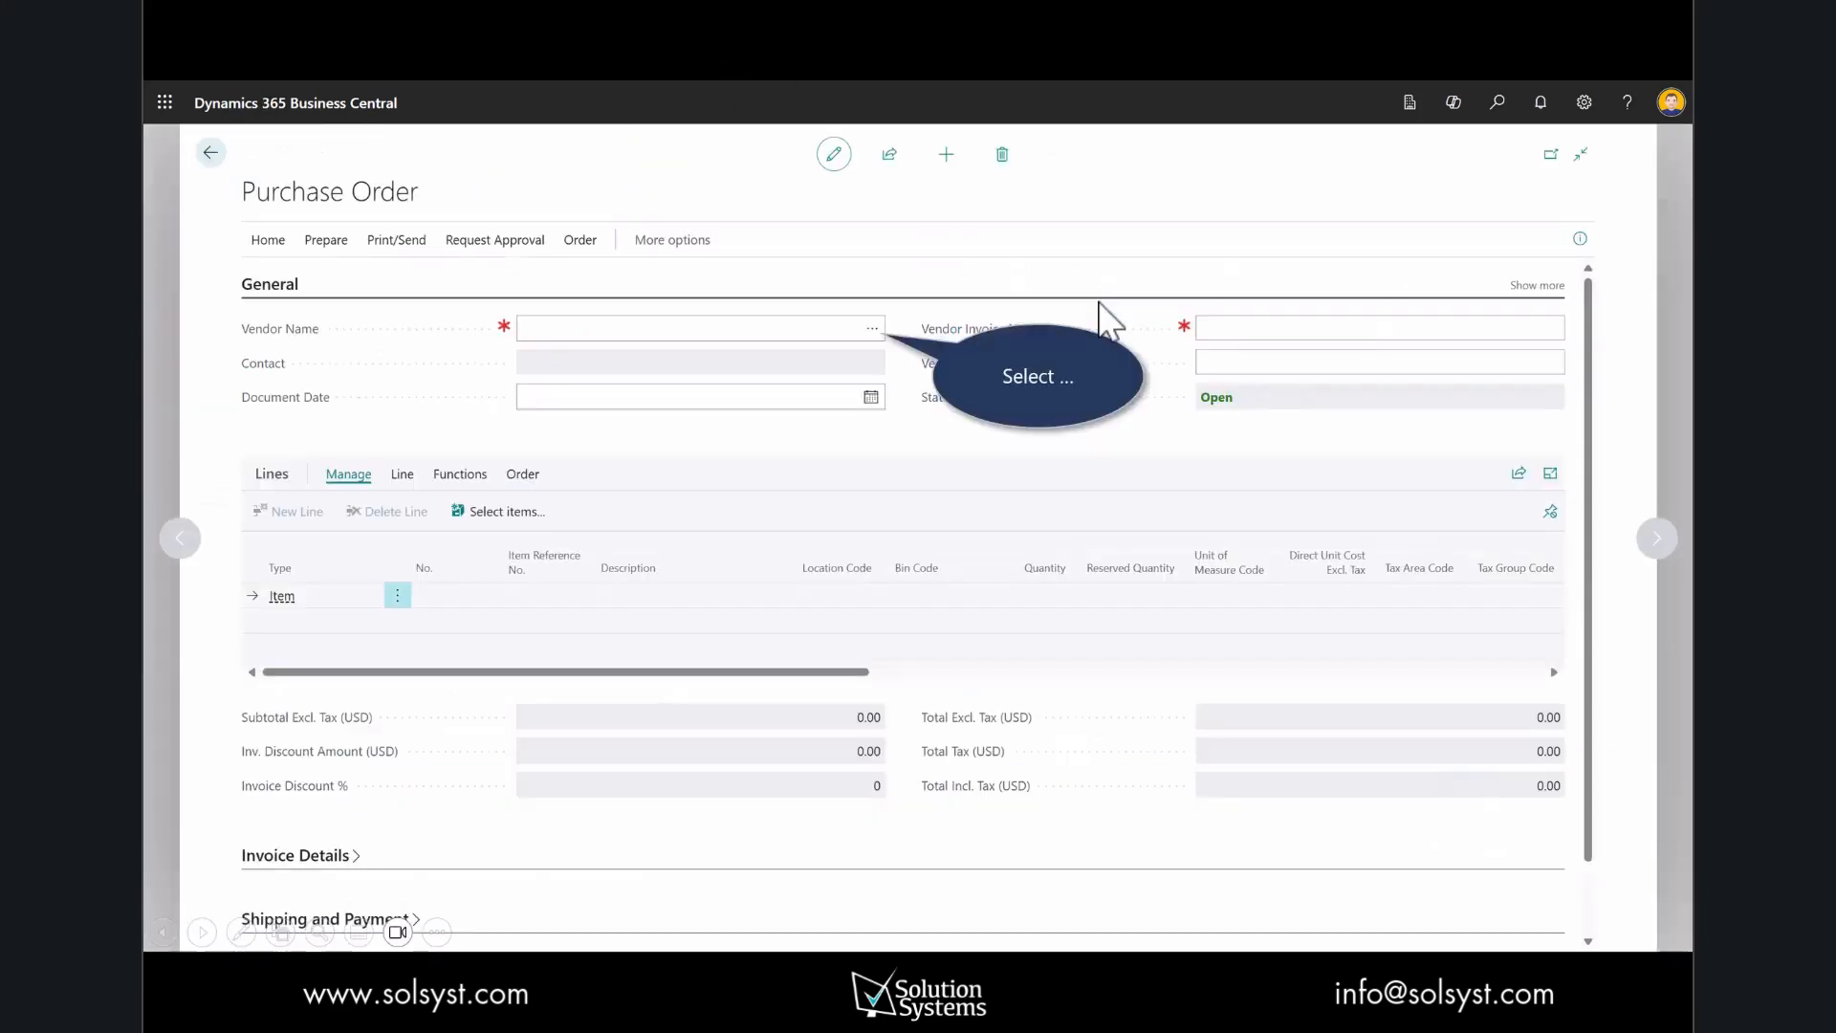
click(872, 329)
click(732, 375)
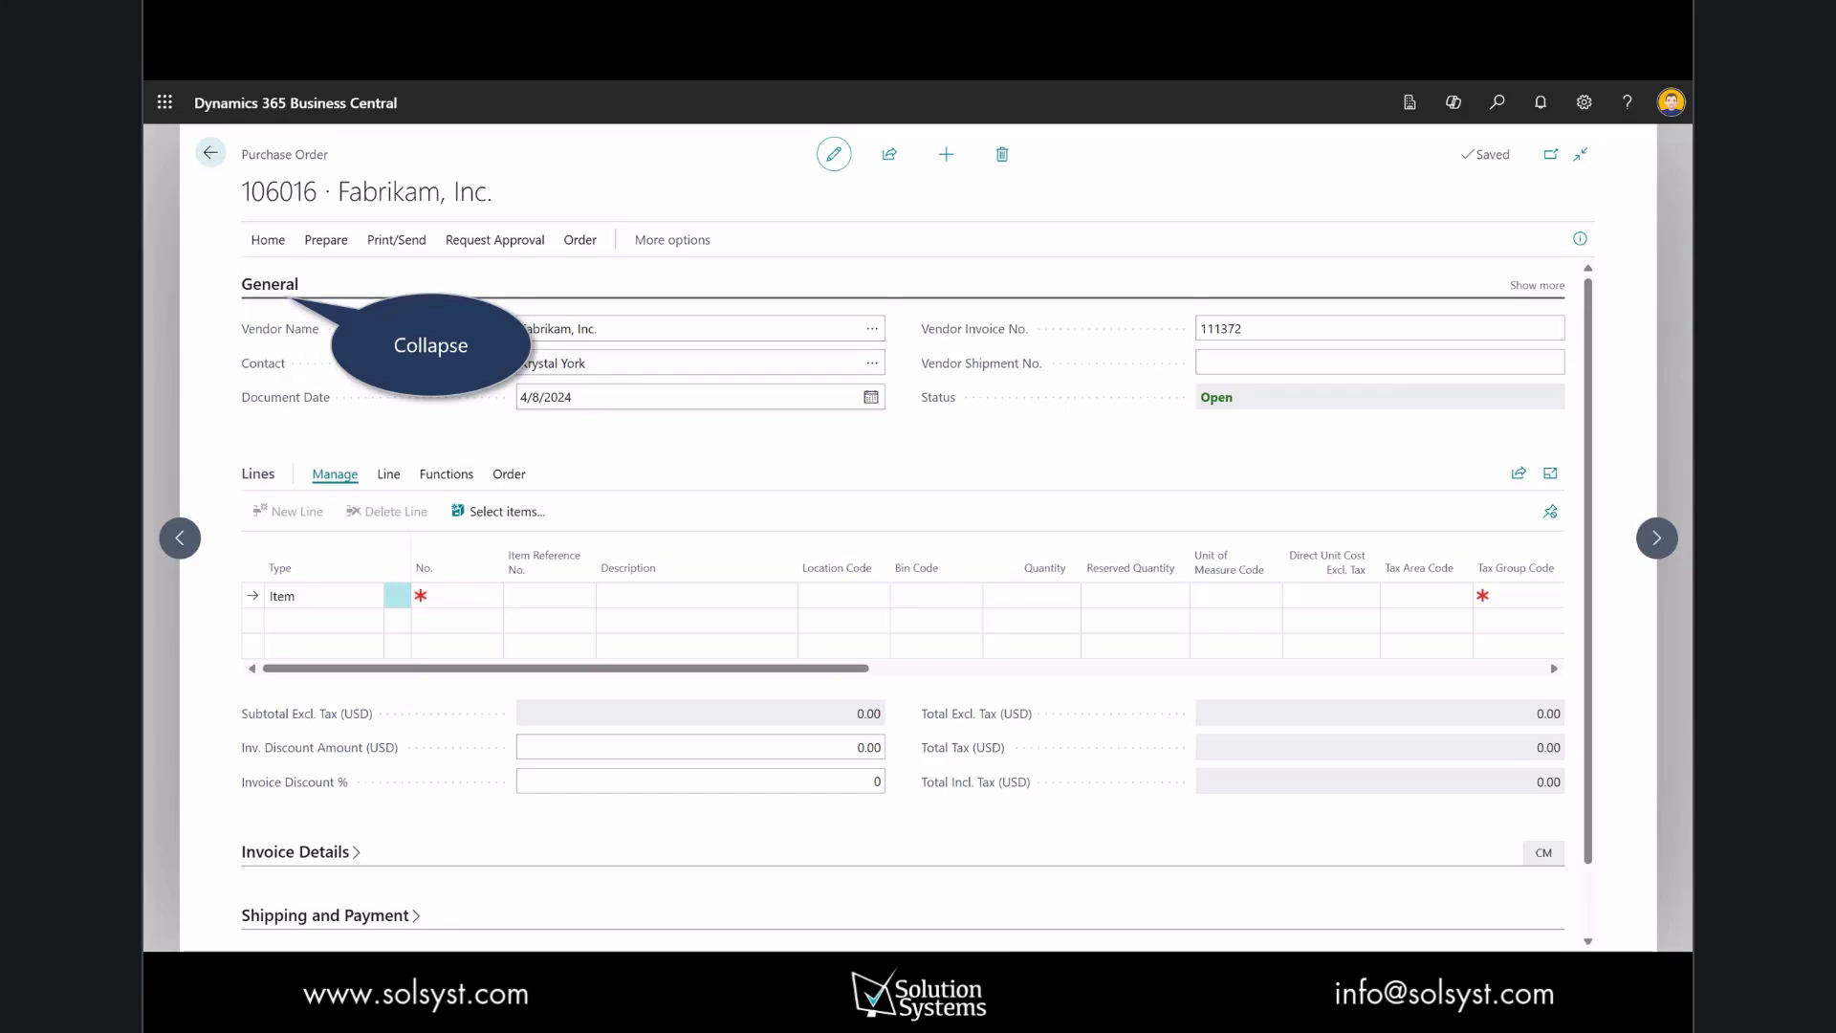
- Set the purchase order's ship-to option to Customer Address with Adatum Corporation as the customer
click(256, 287)
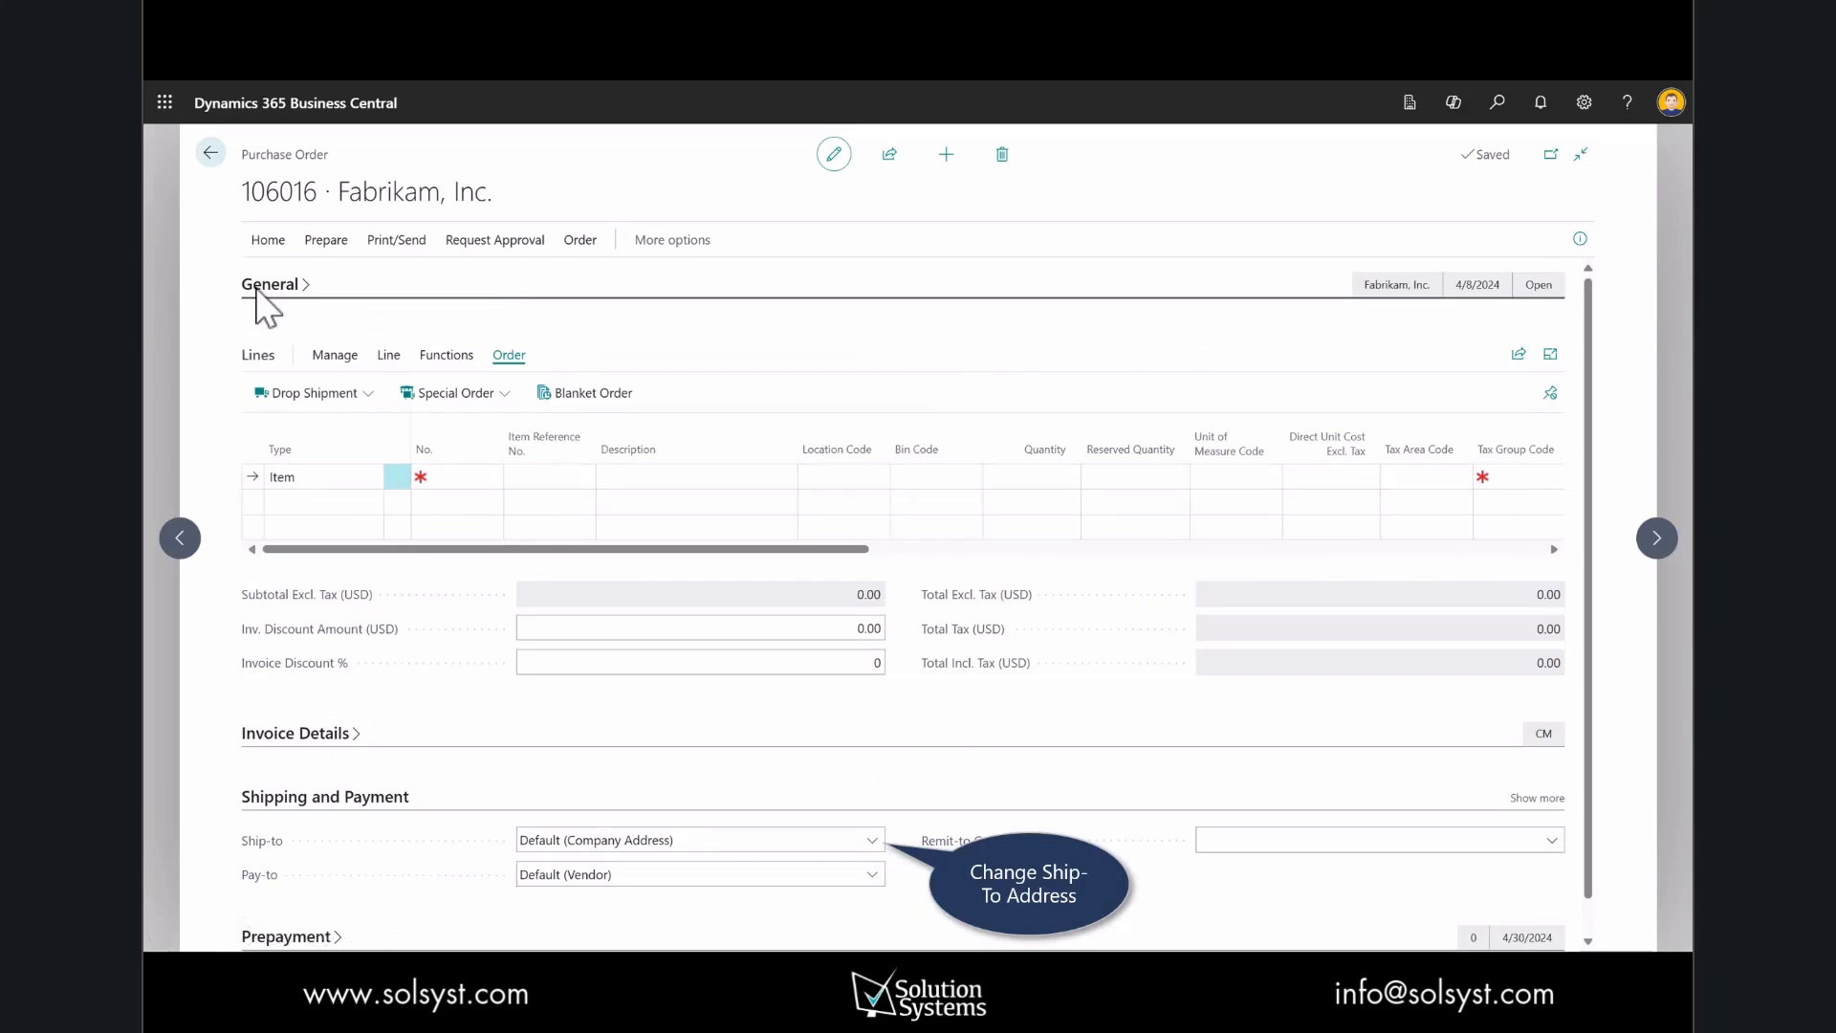
click(871, 841)
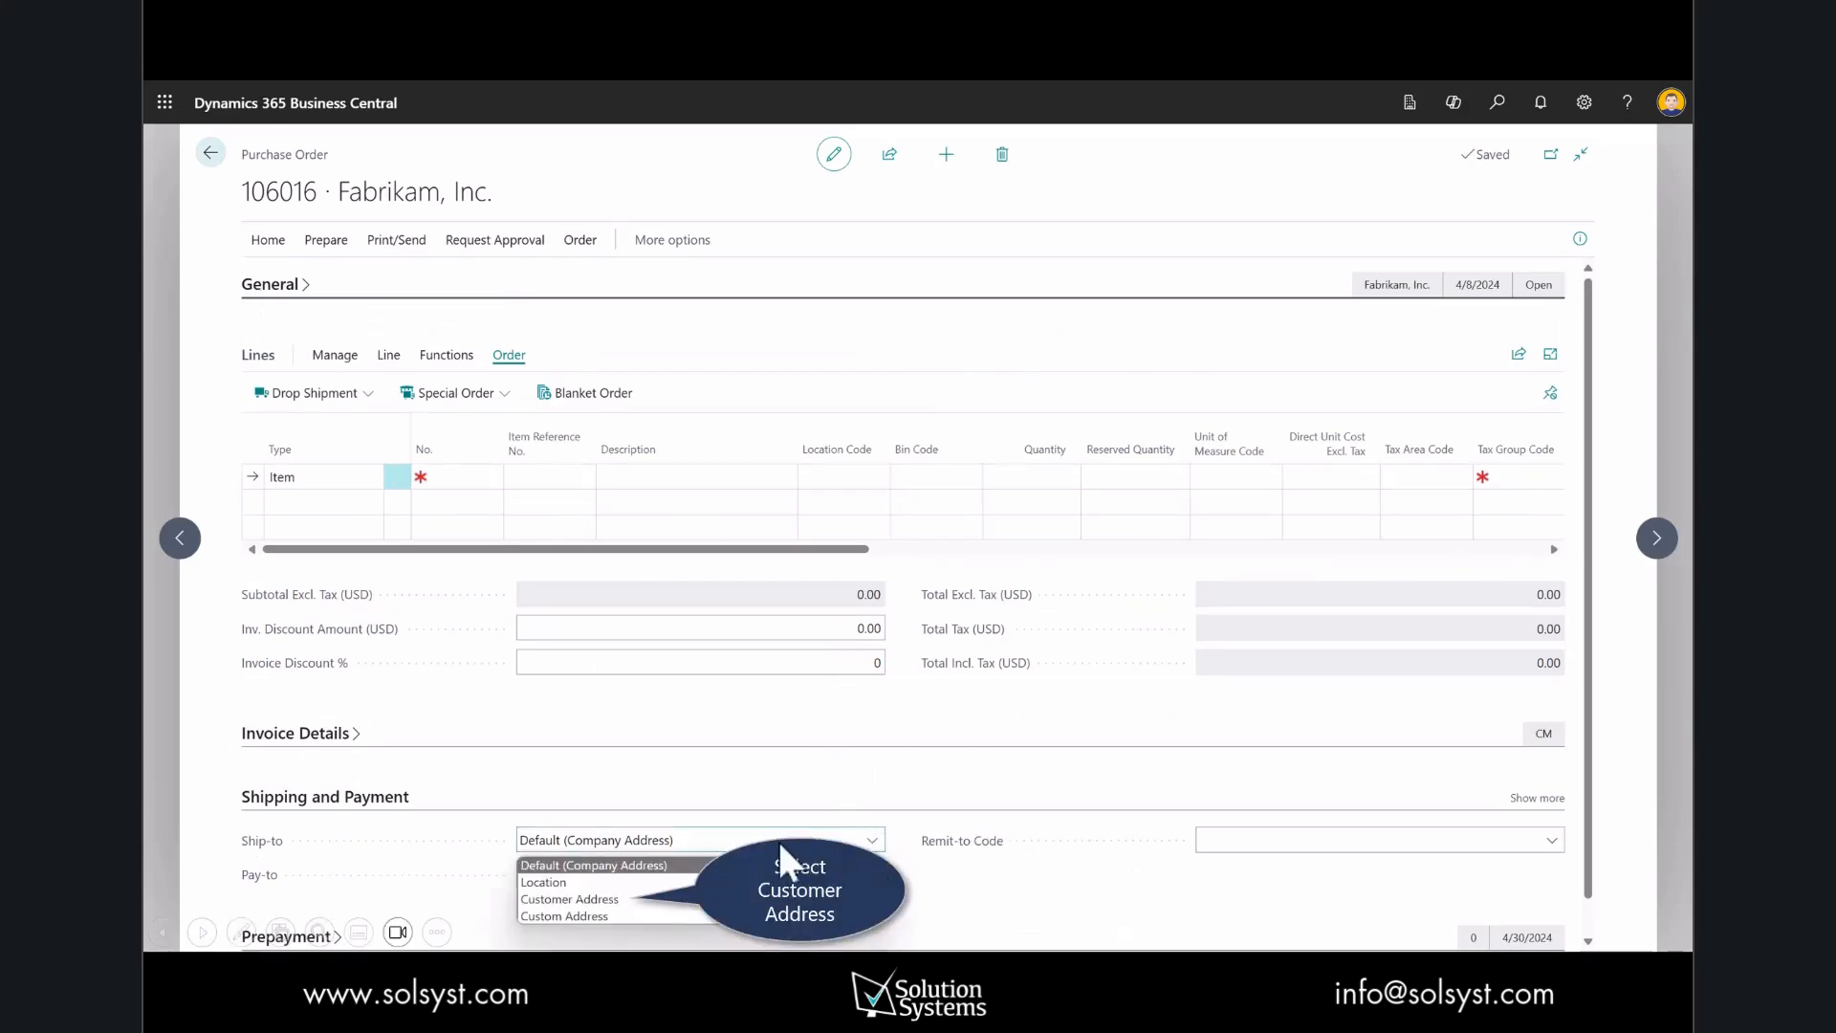
click(605, 900)
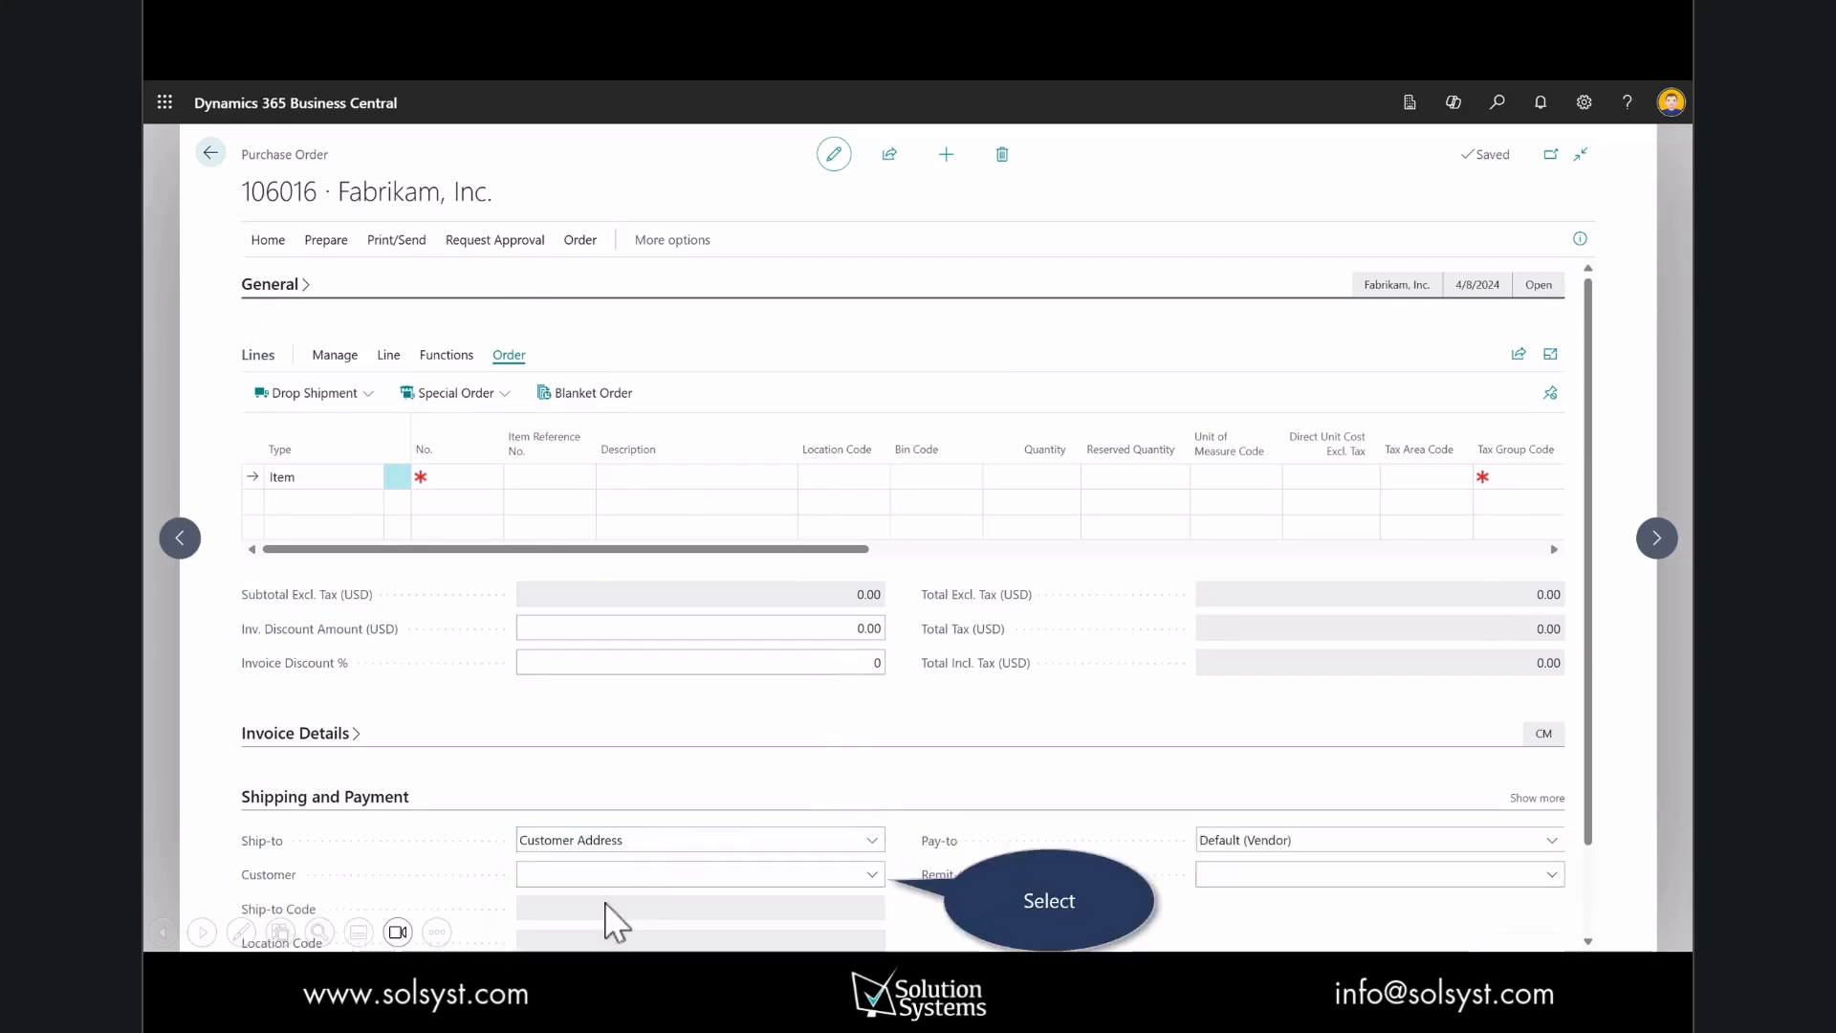
click(878, 875)
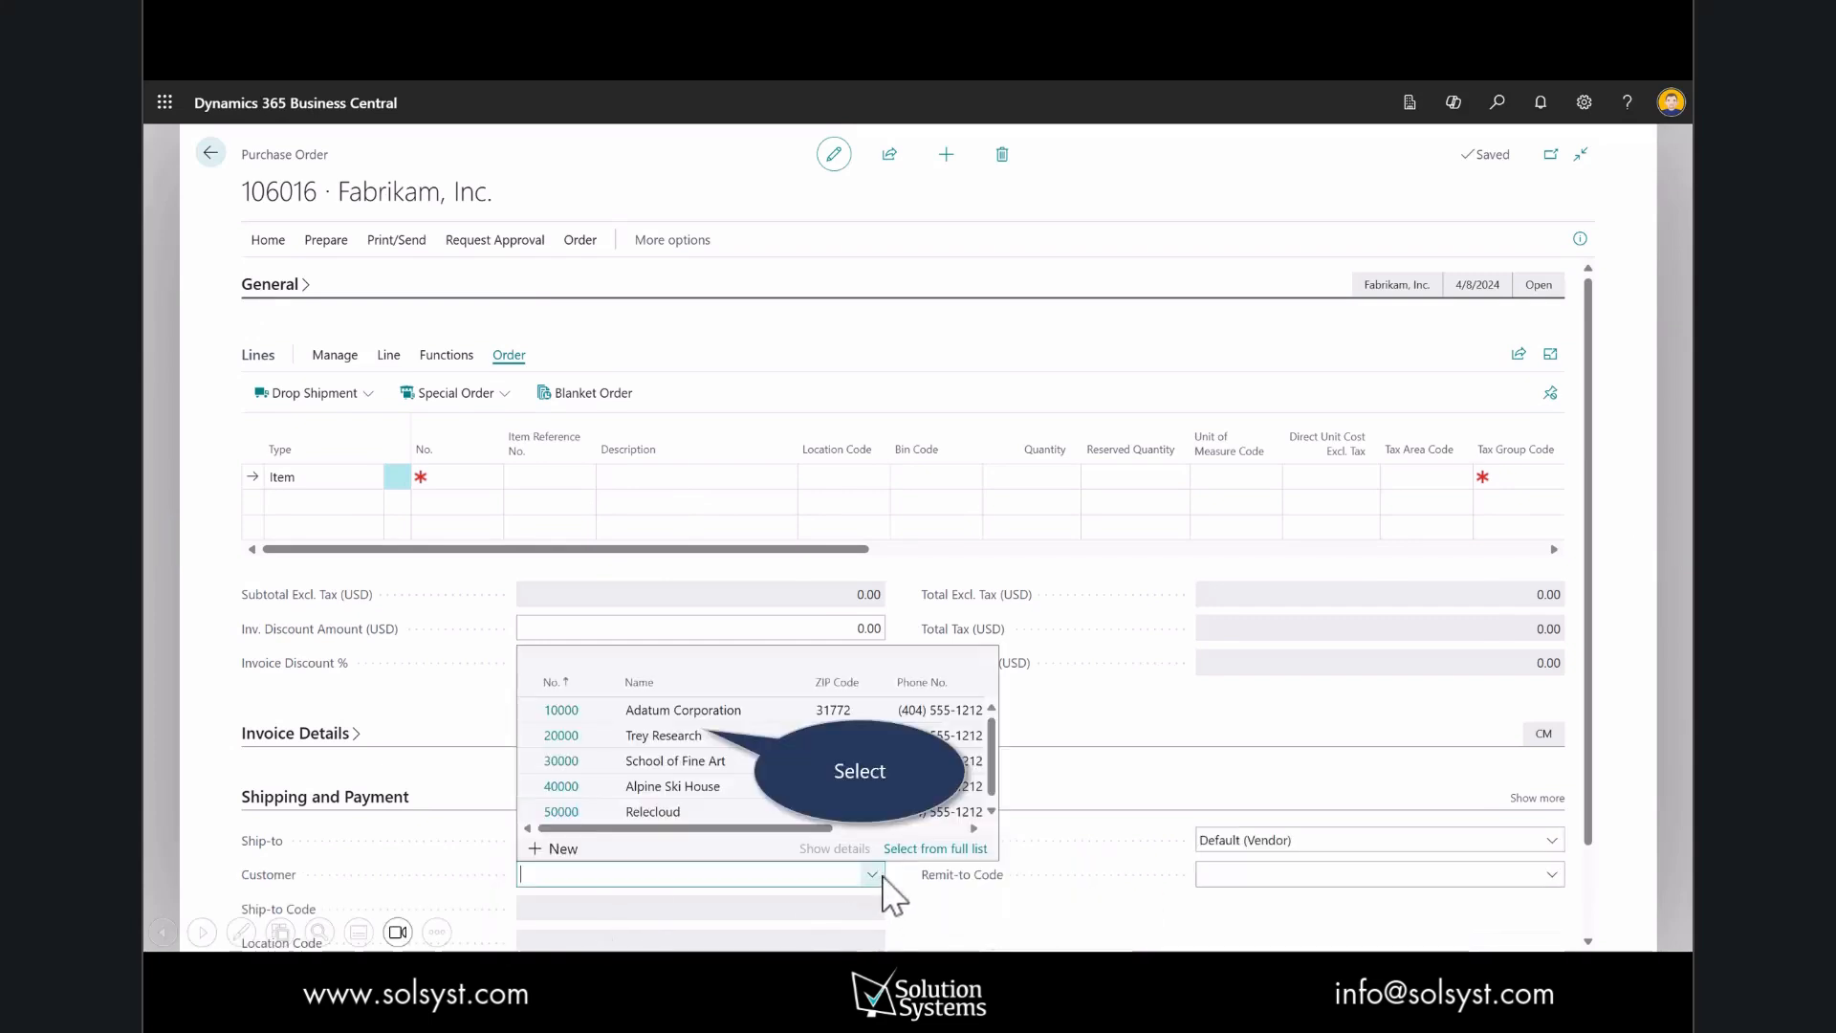
click(687, 739)
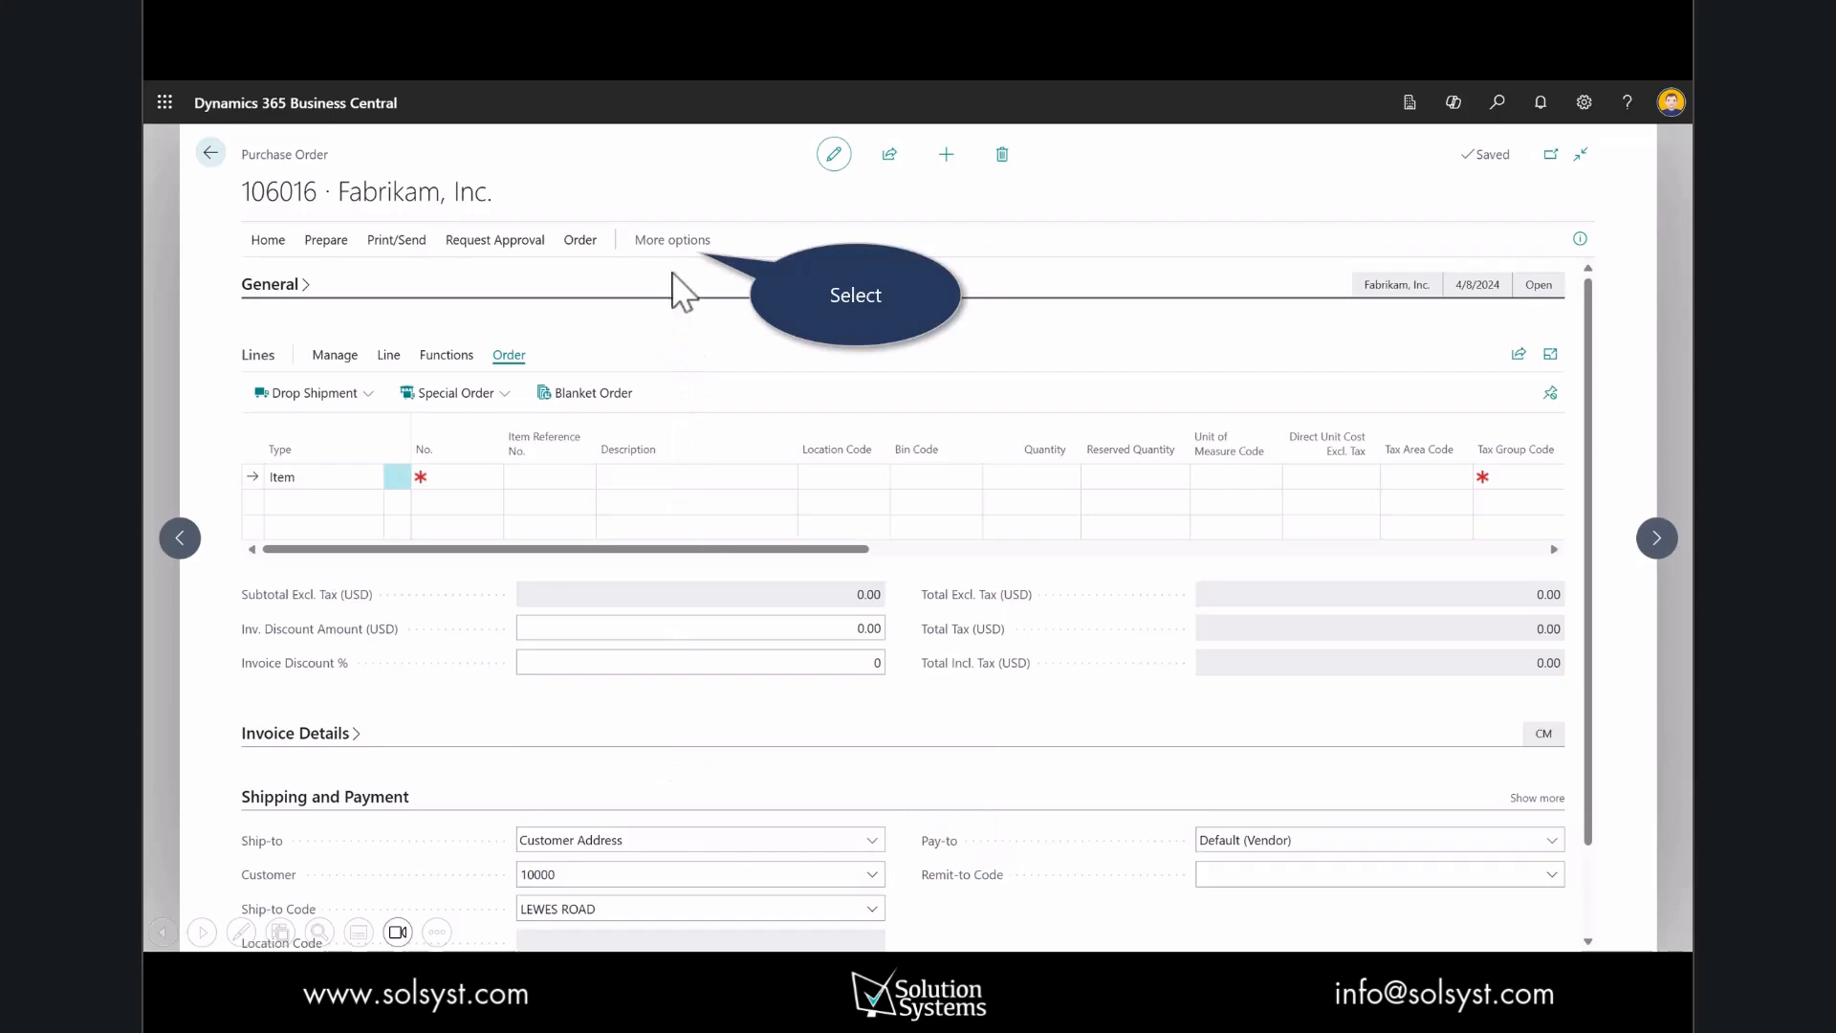
- Pull the newest Adatum Corporation sales order into the purchase order as a drop shipment
click(674, 240)
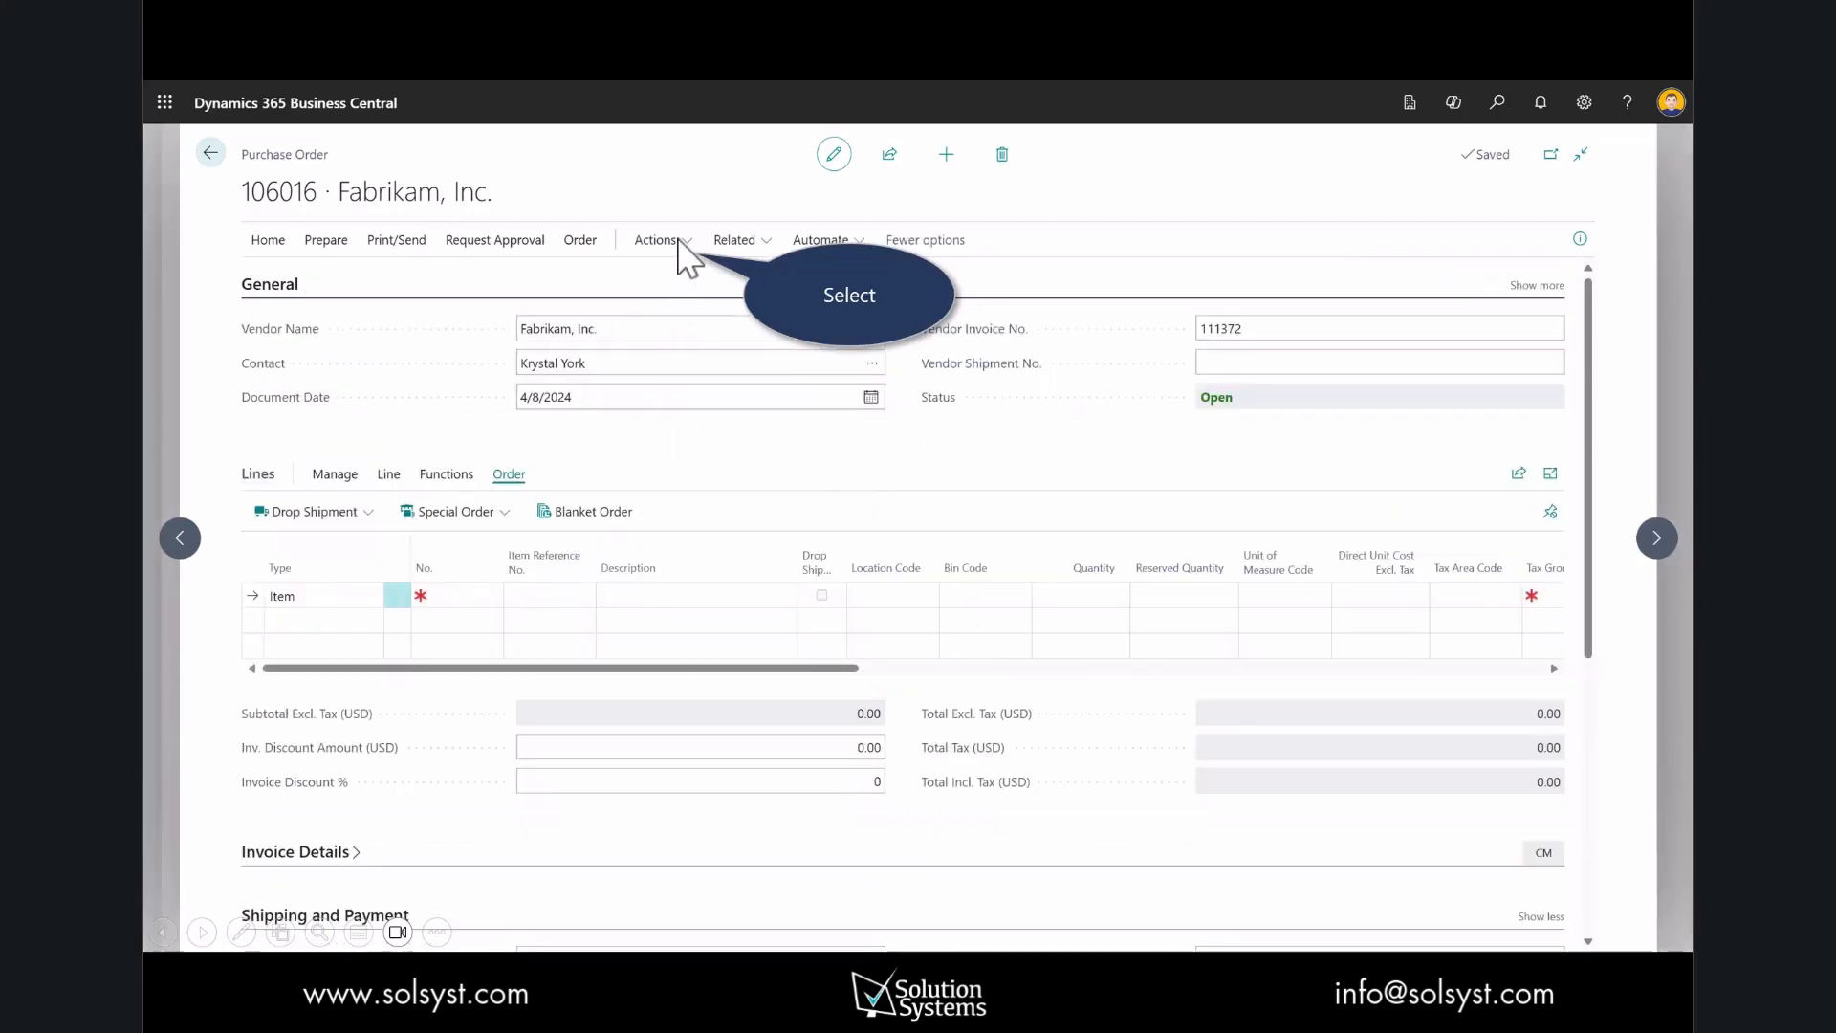
click(677, 241)
click(698, 272)
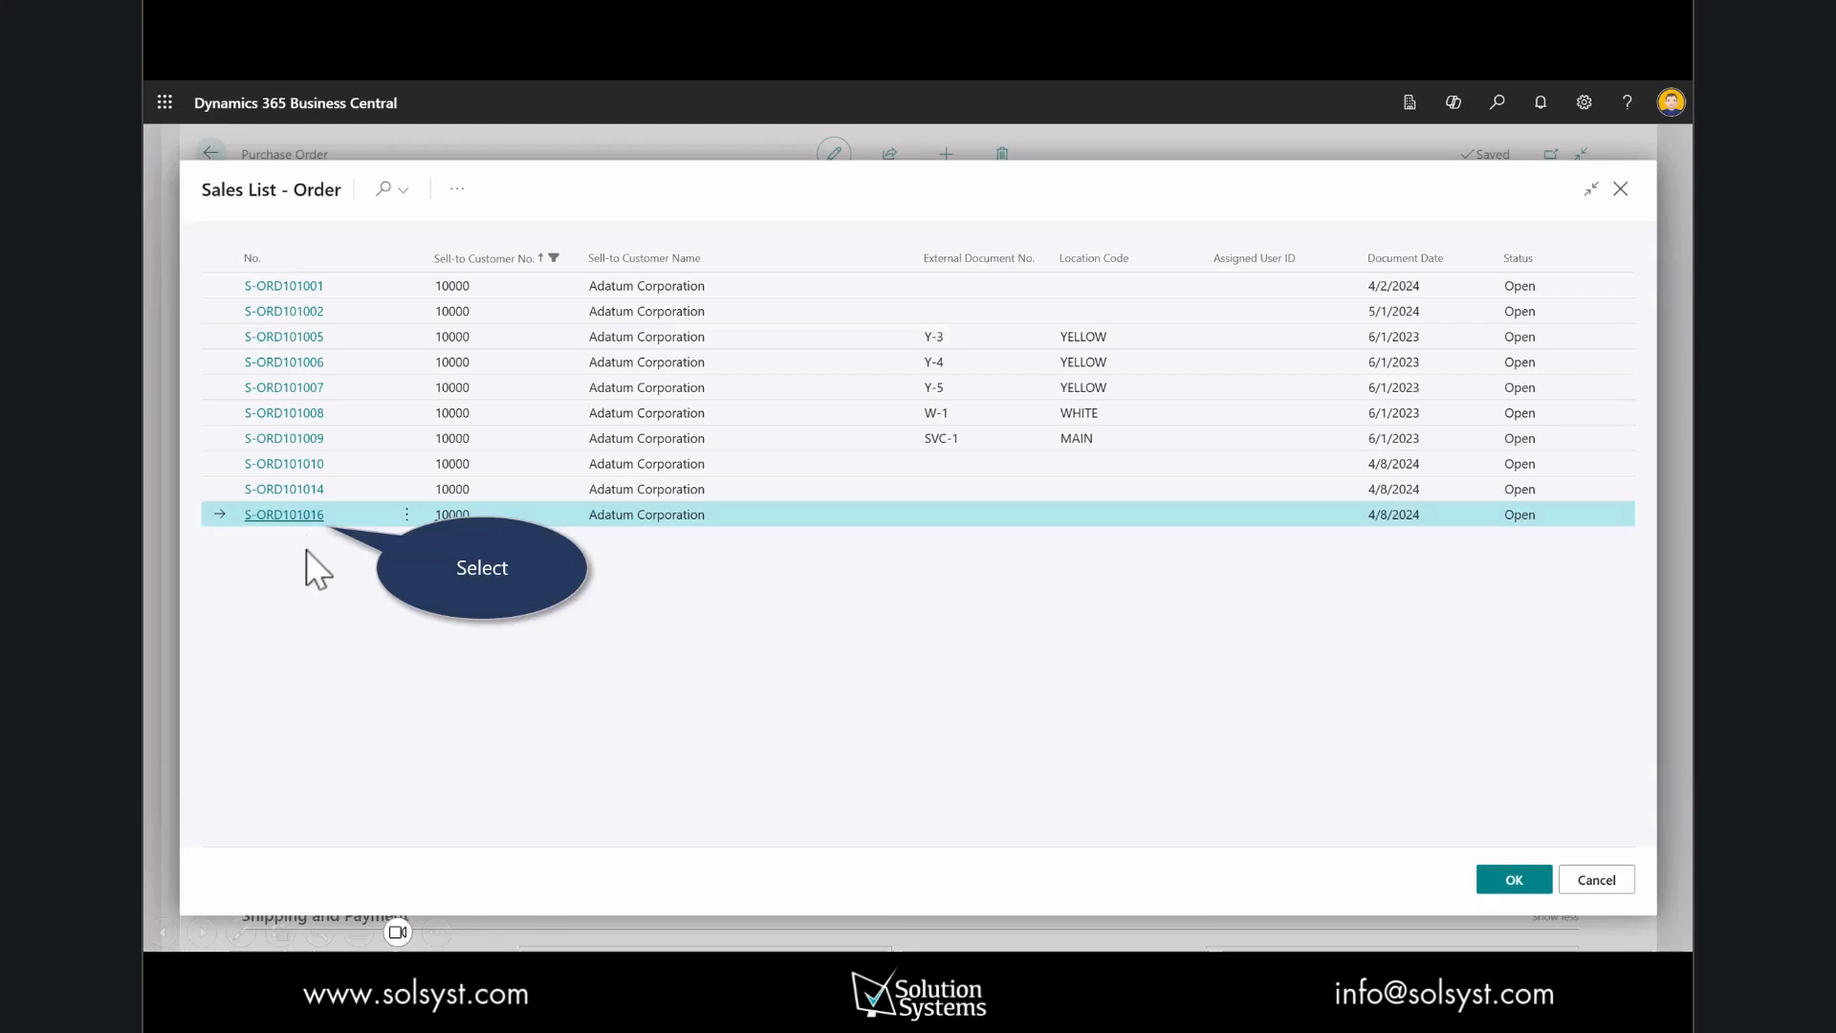
click(308, 522)
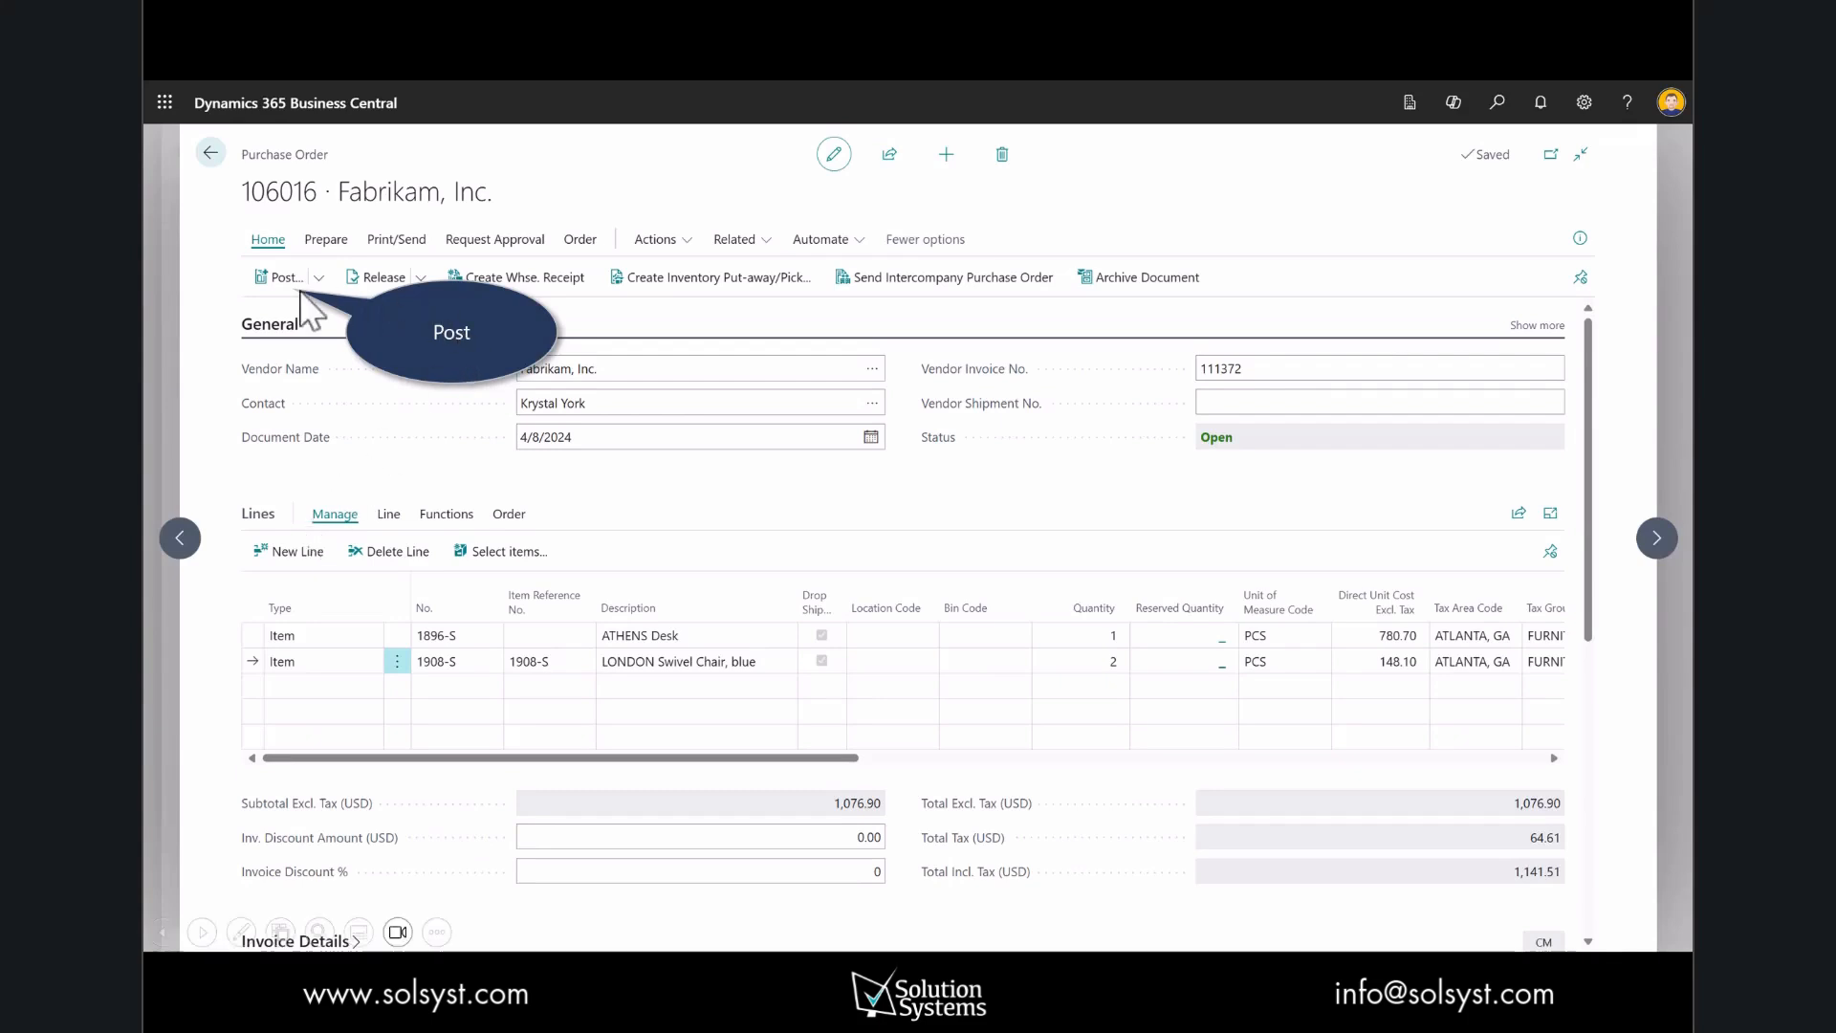
- Post the Fabrikam, Inc. purchase order with the Receive option
click(264, 278)
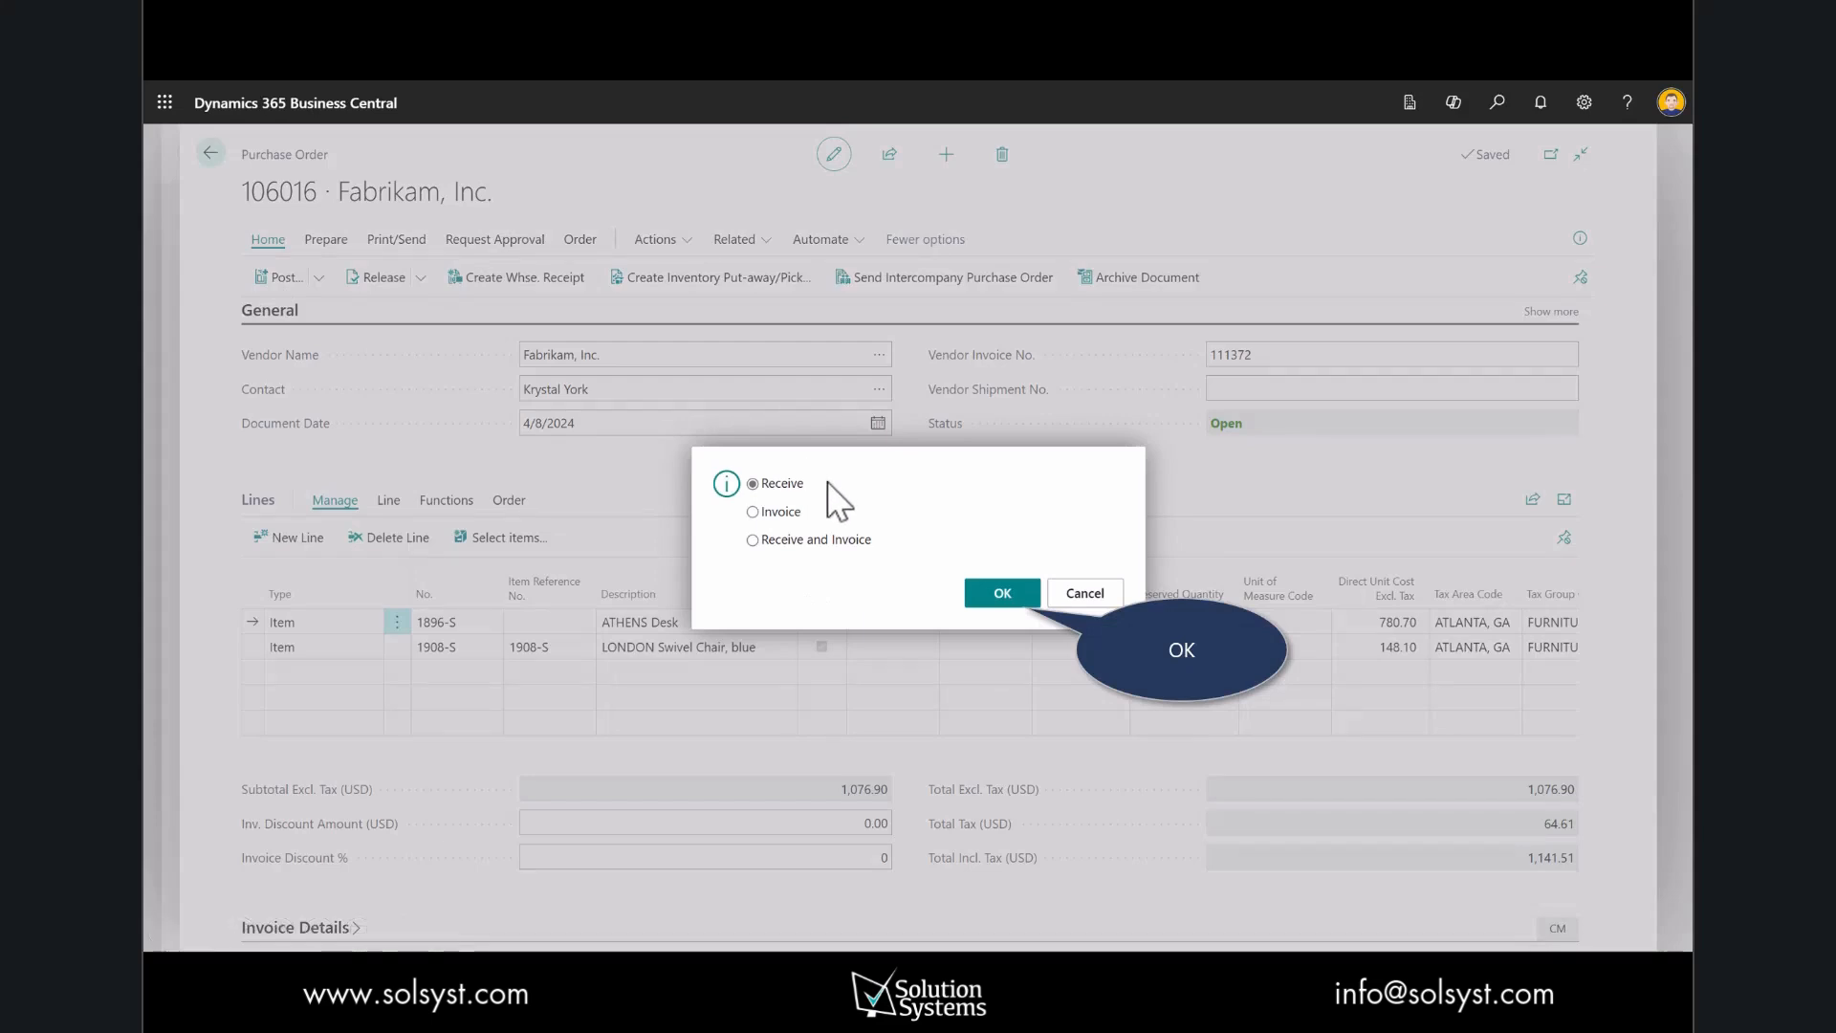
click(985, 600)
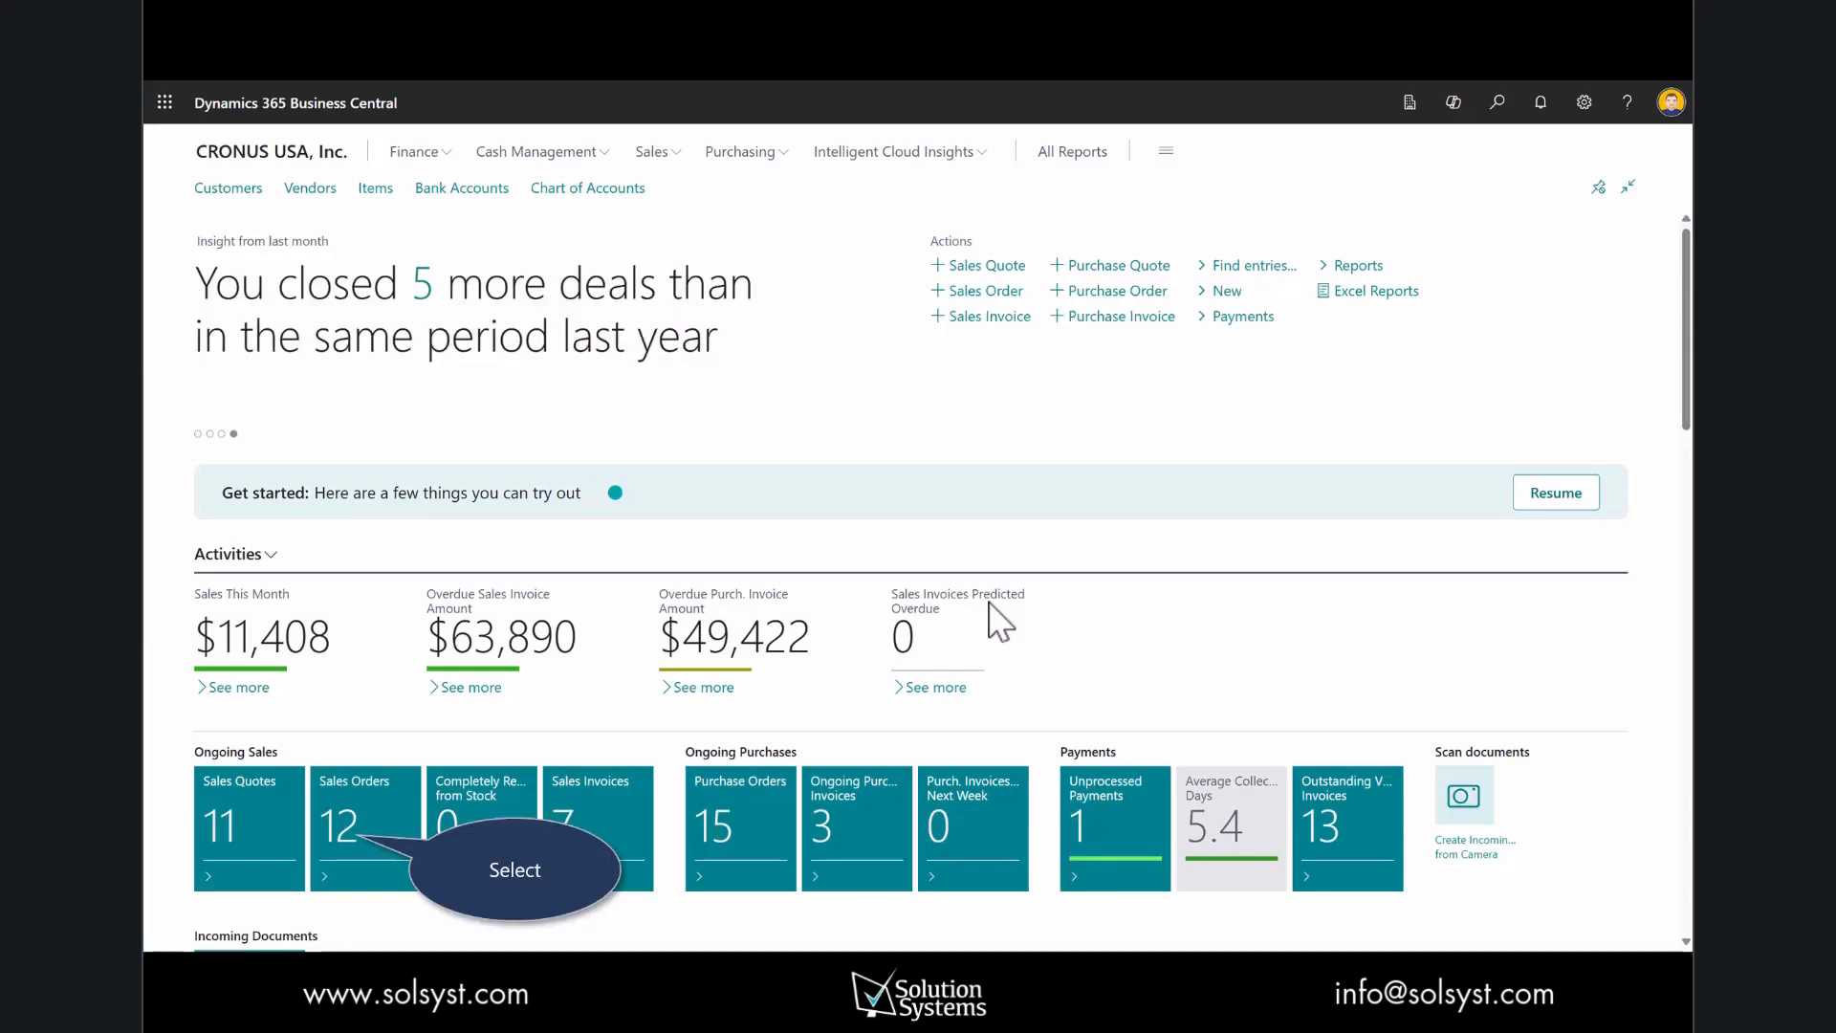
- Open the released Adatum Corporation sales order and examine the shipped and to-be-invoiced quantities on its lines
click(392, 798)
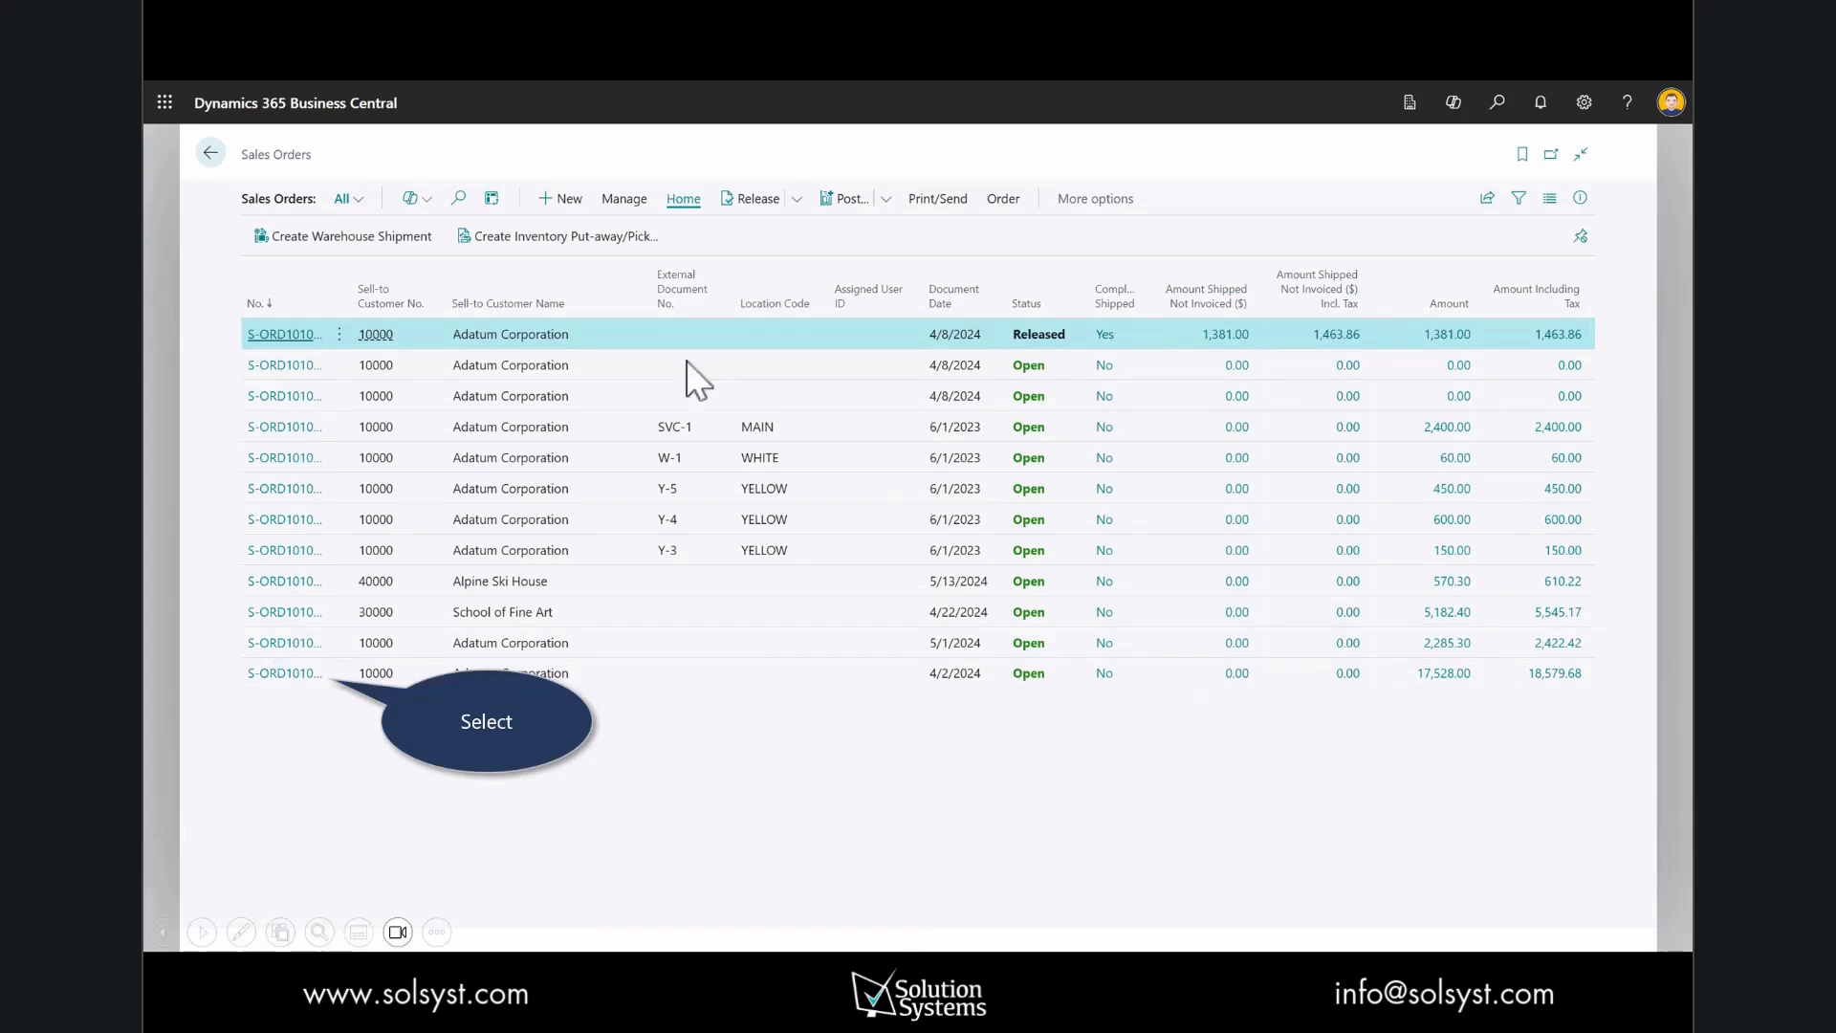
click(296, 341)
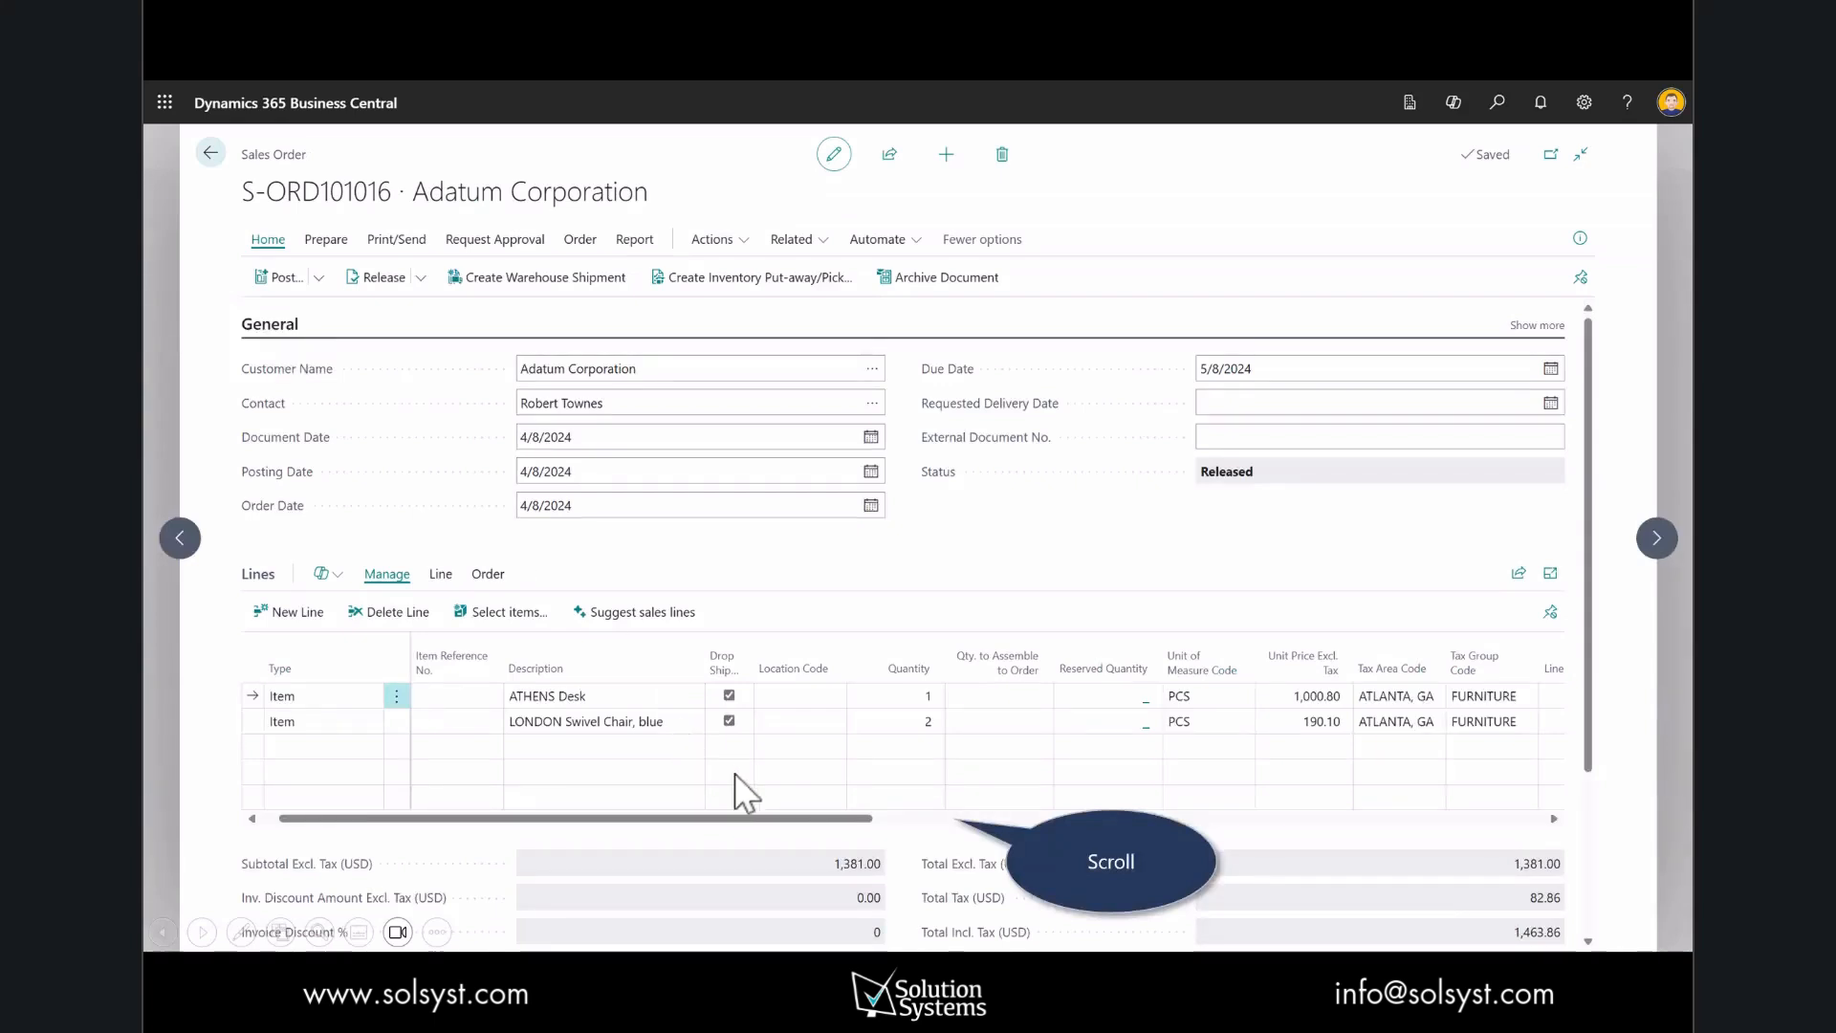
click(903, 819)
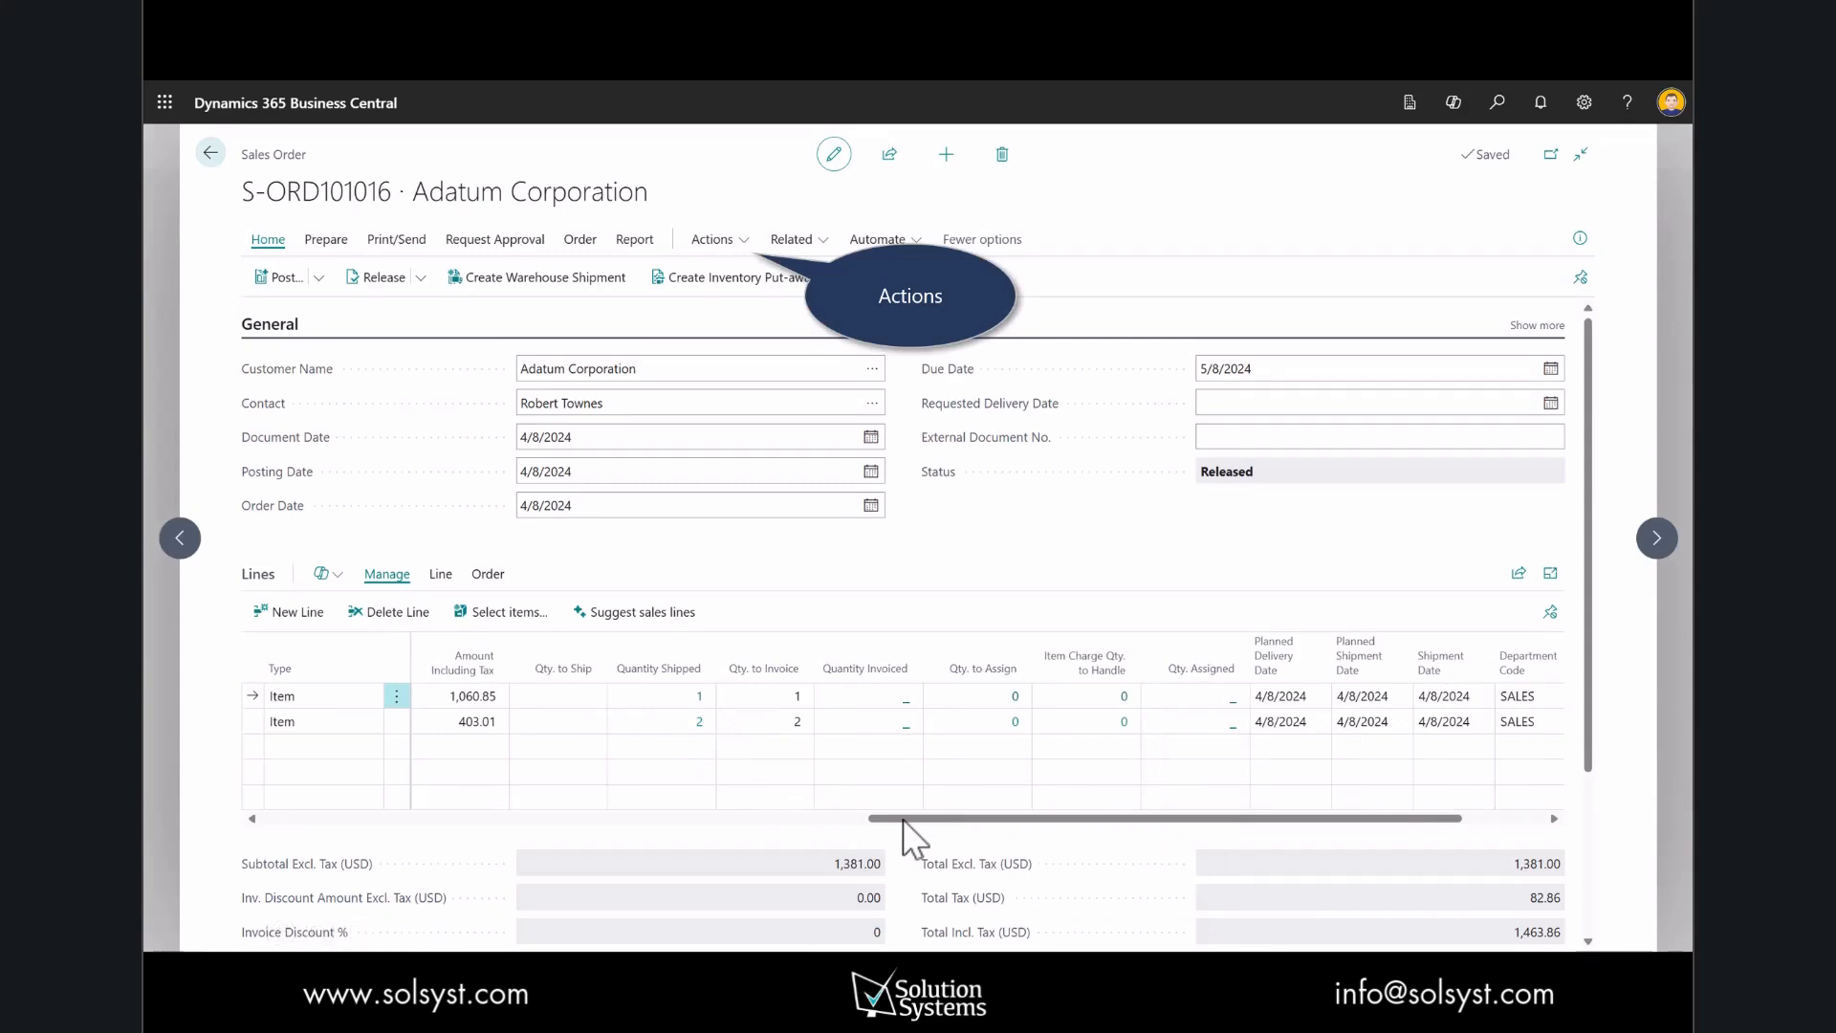
- Run Predict Payment on the Adatum Corporation sales order and dismiss the prediction message
click(754, 250)
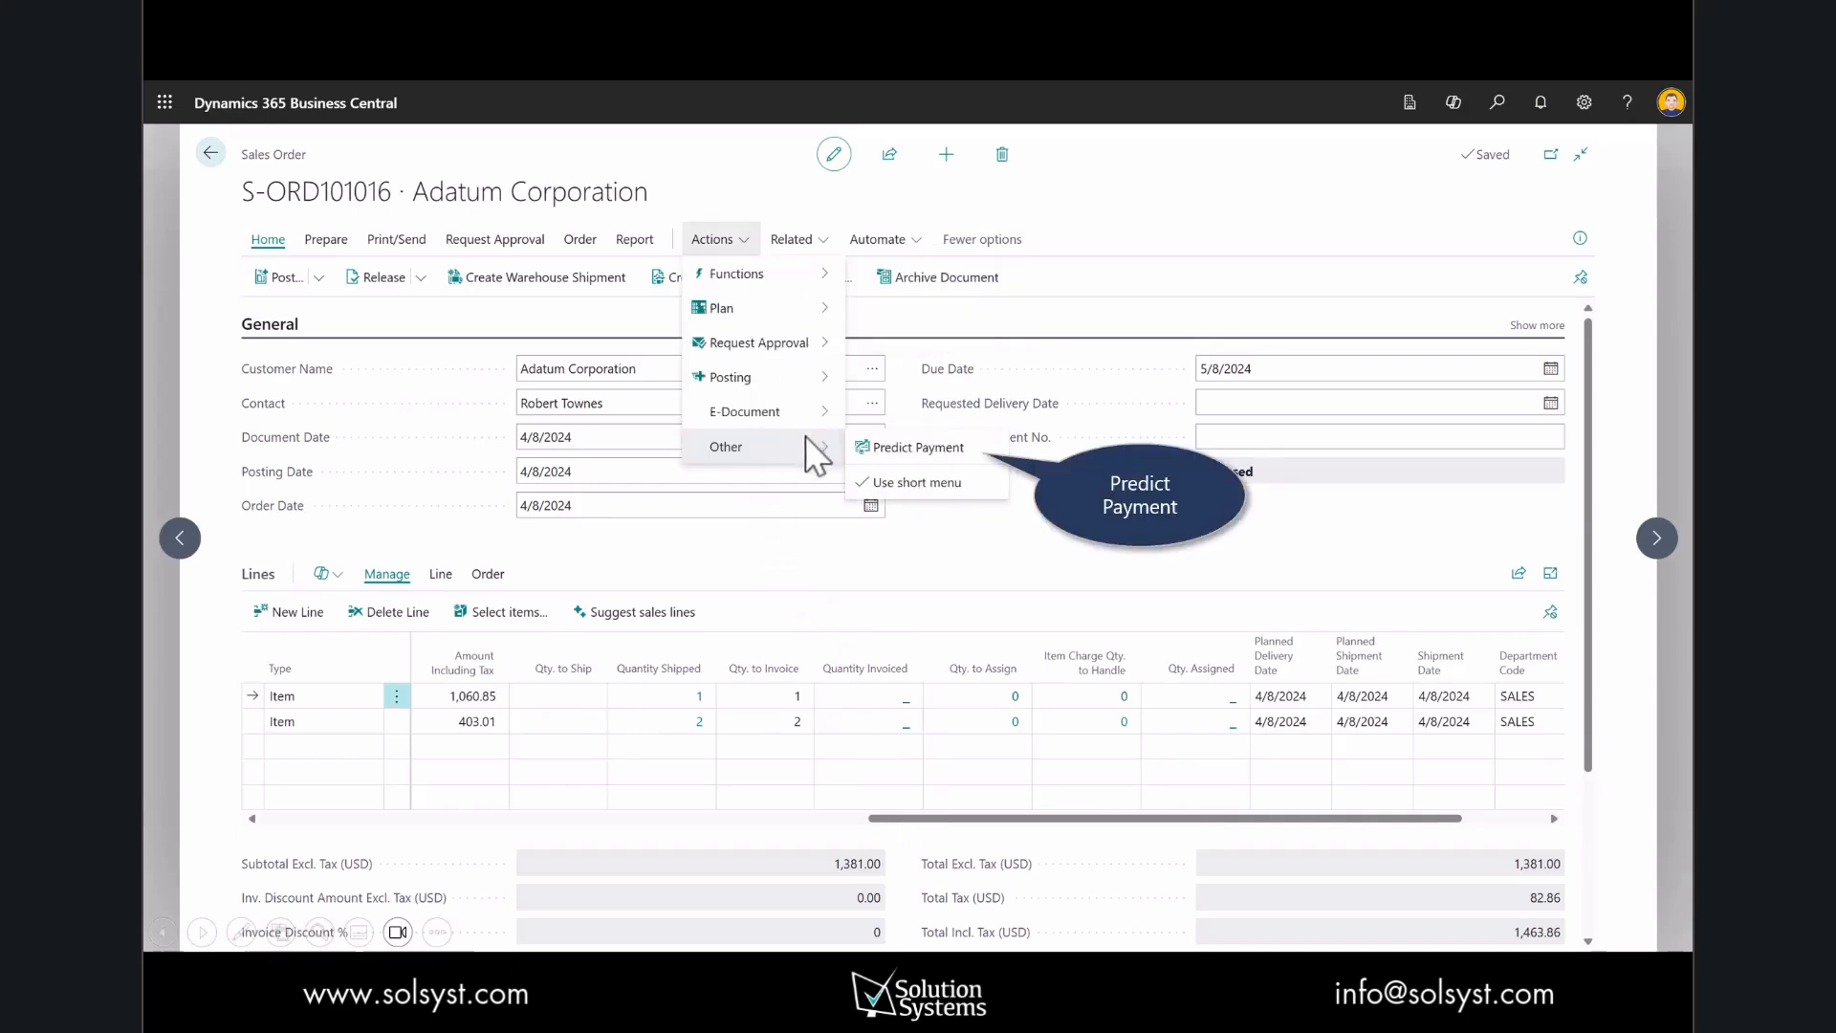
click(904, 461)
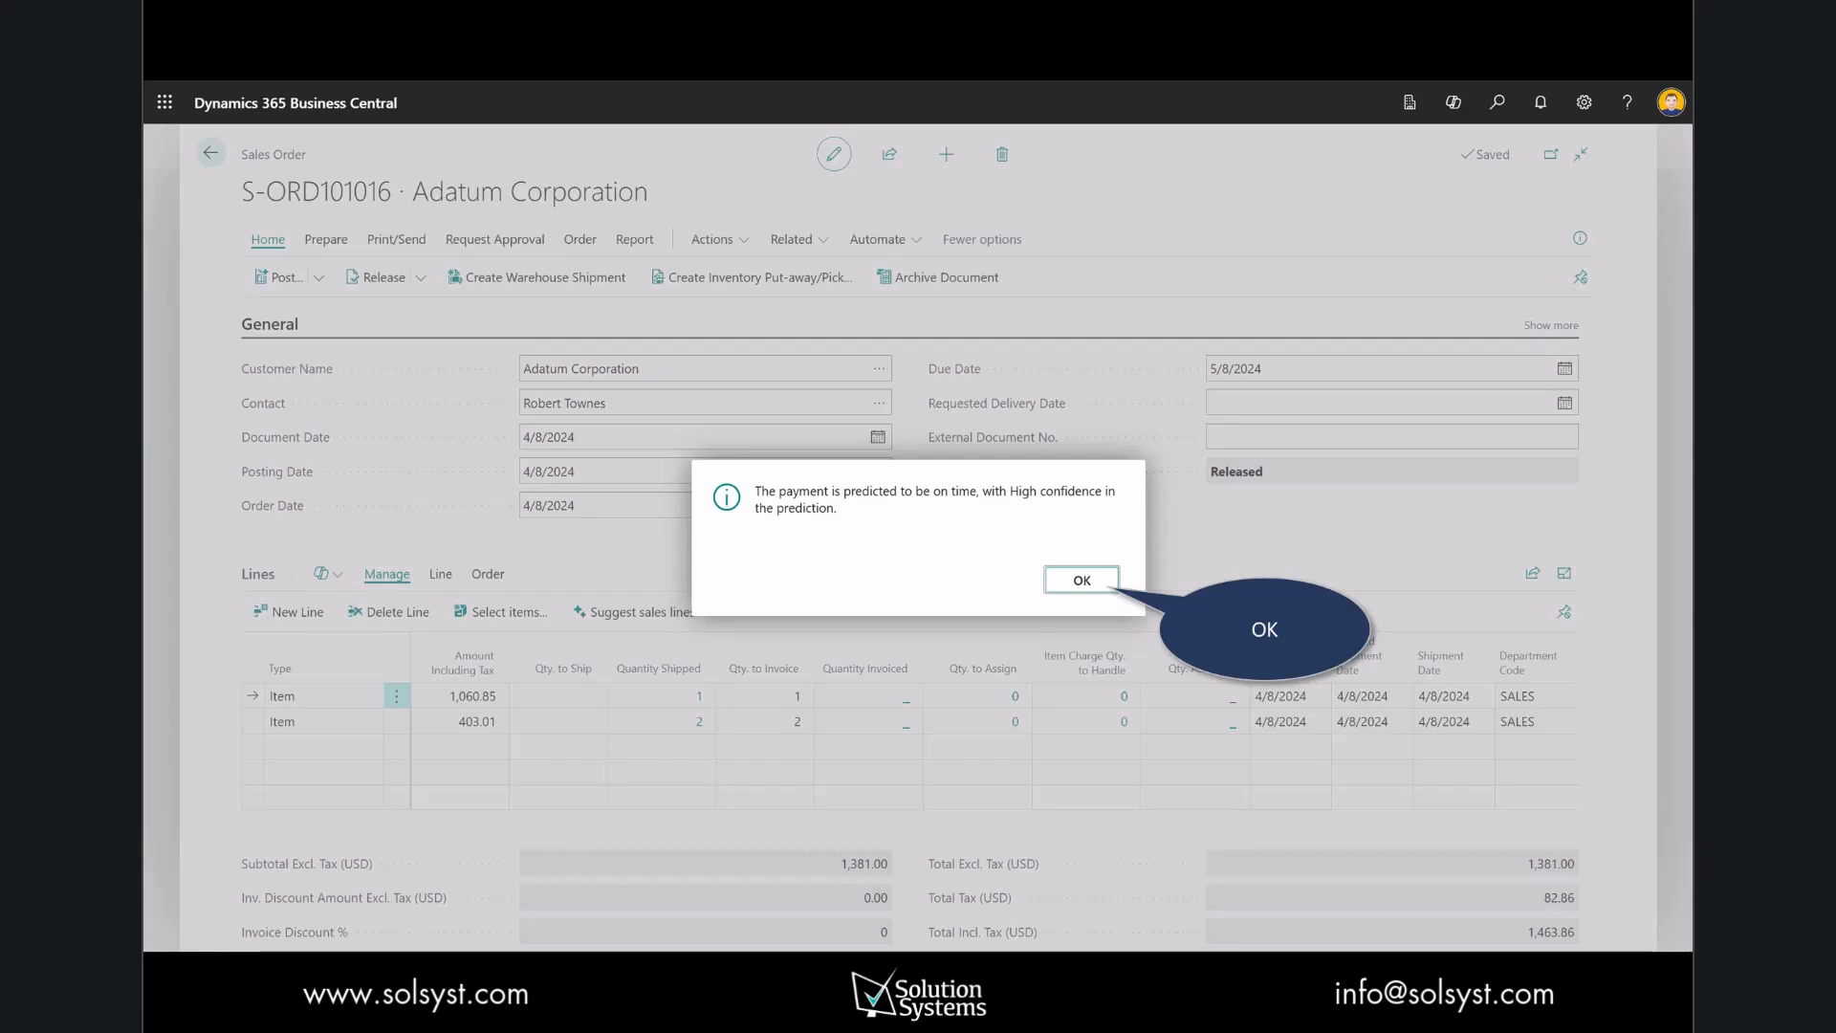
click(1072, 583)
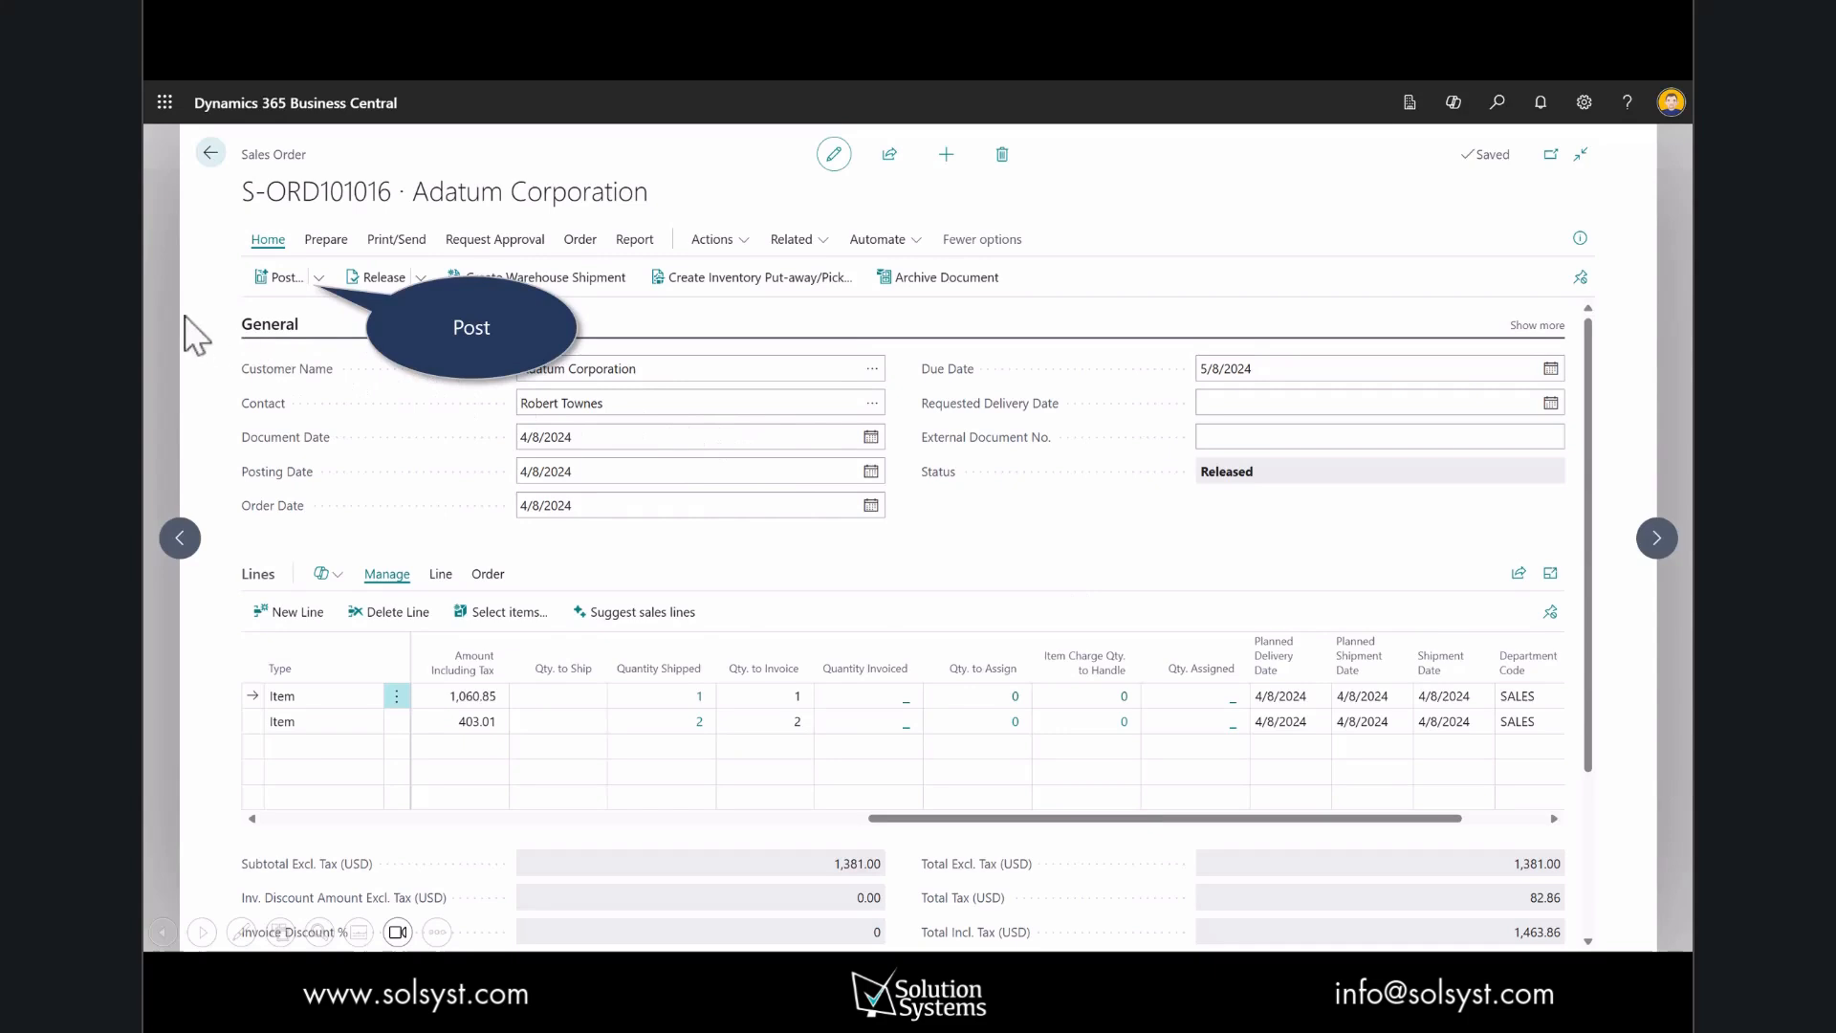
- Post the sales order with the Invoice option, and print the posted sales invoice
click(285, 277)
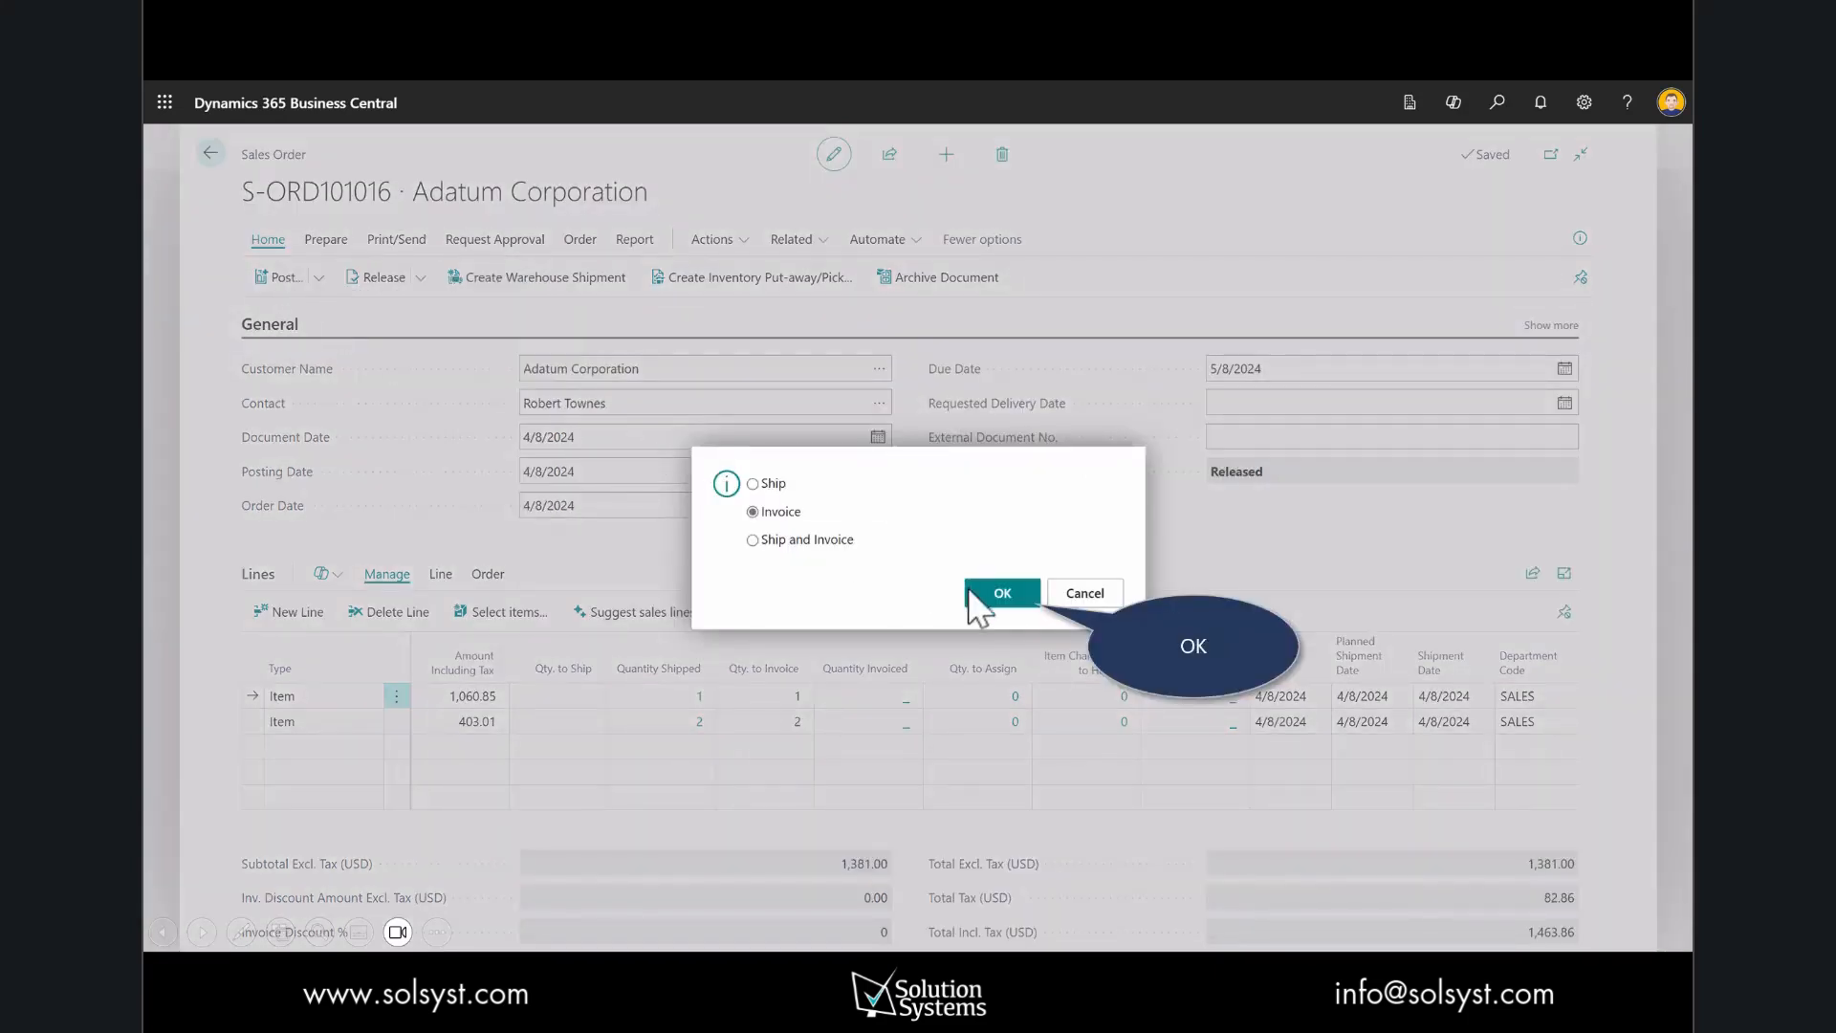
click(1004, 600)
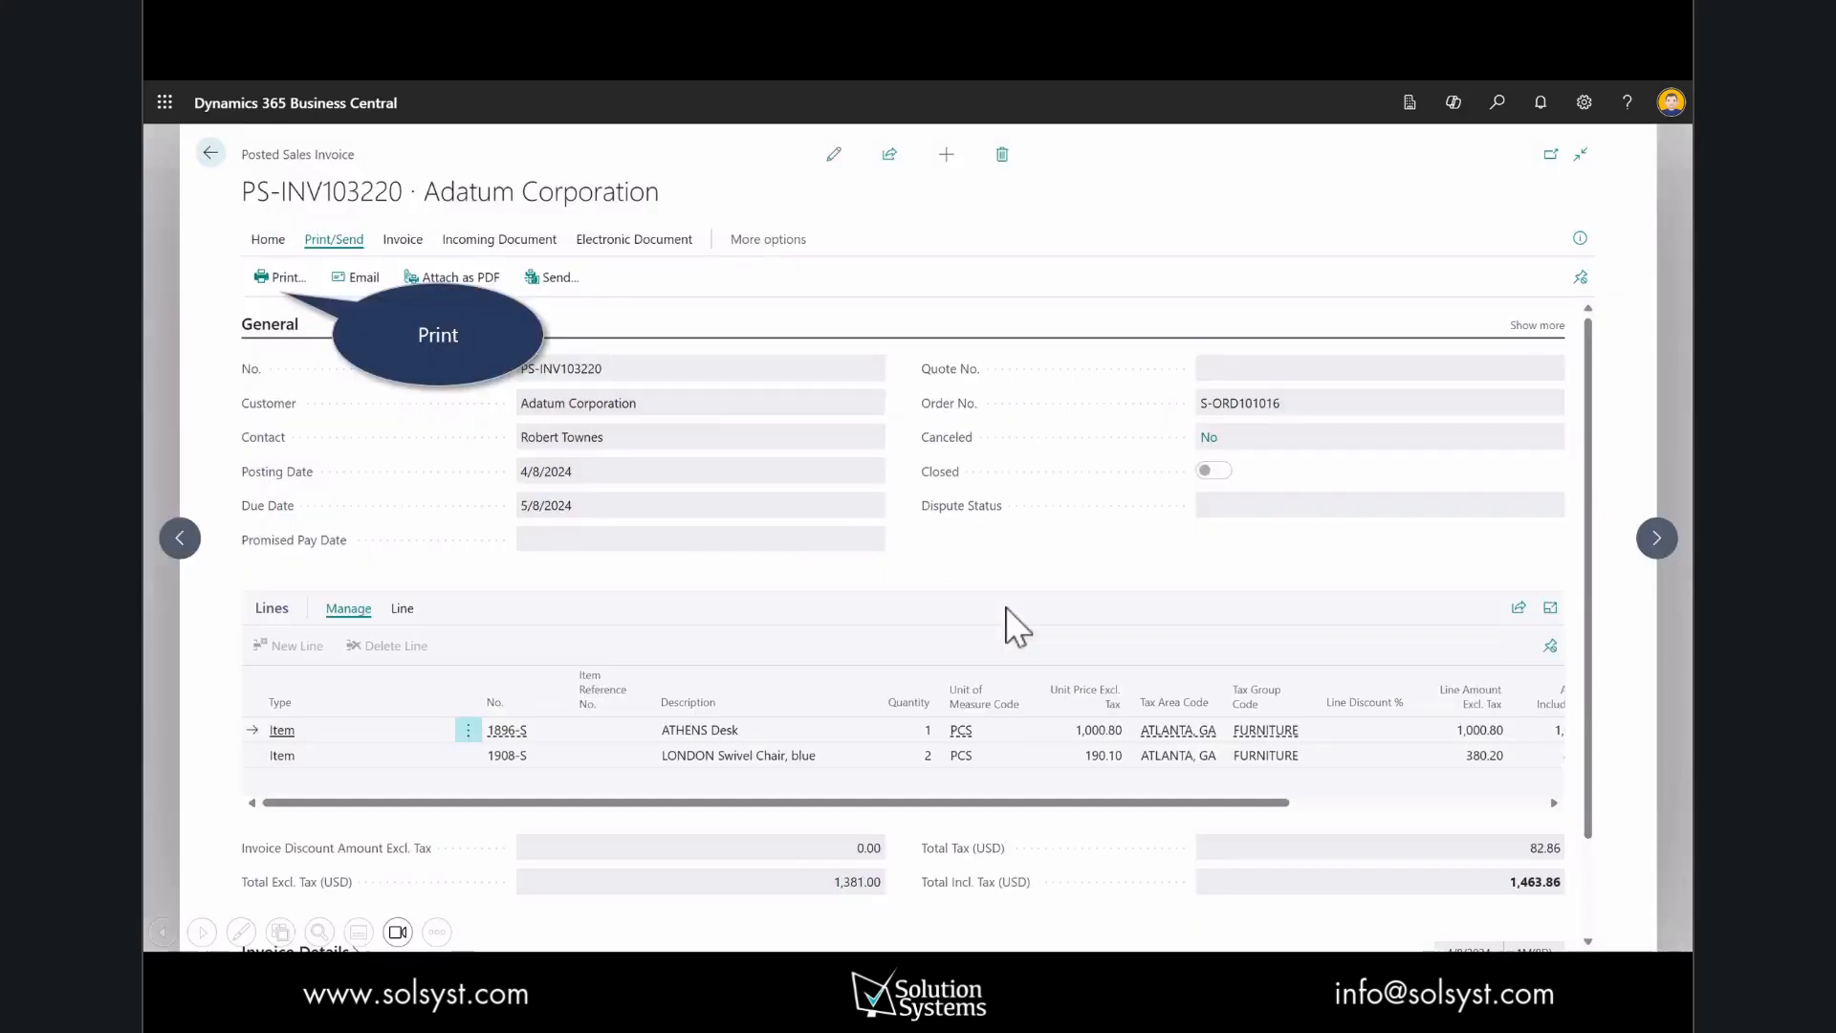
click(284, 277)
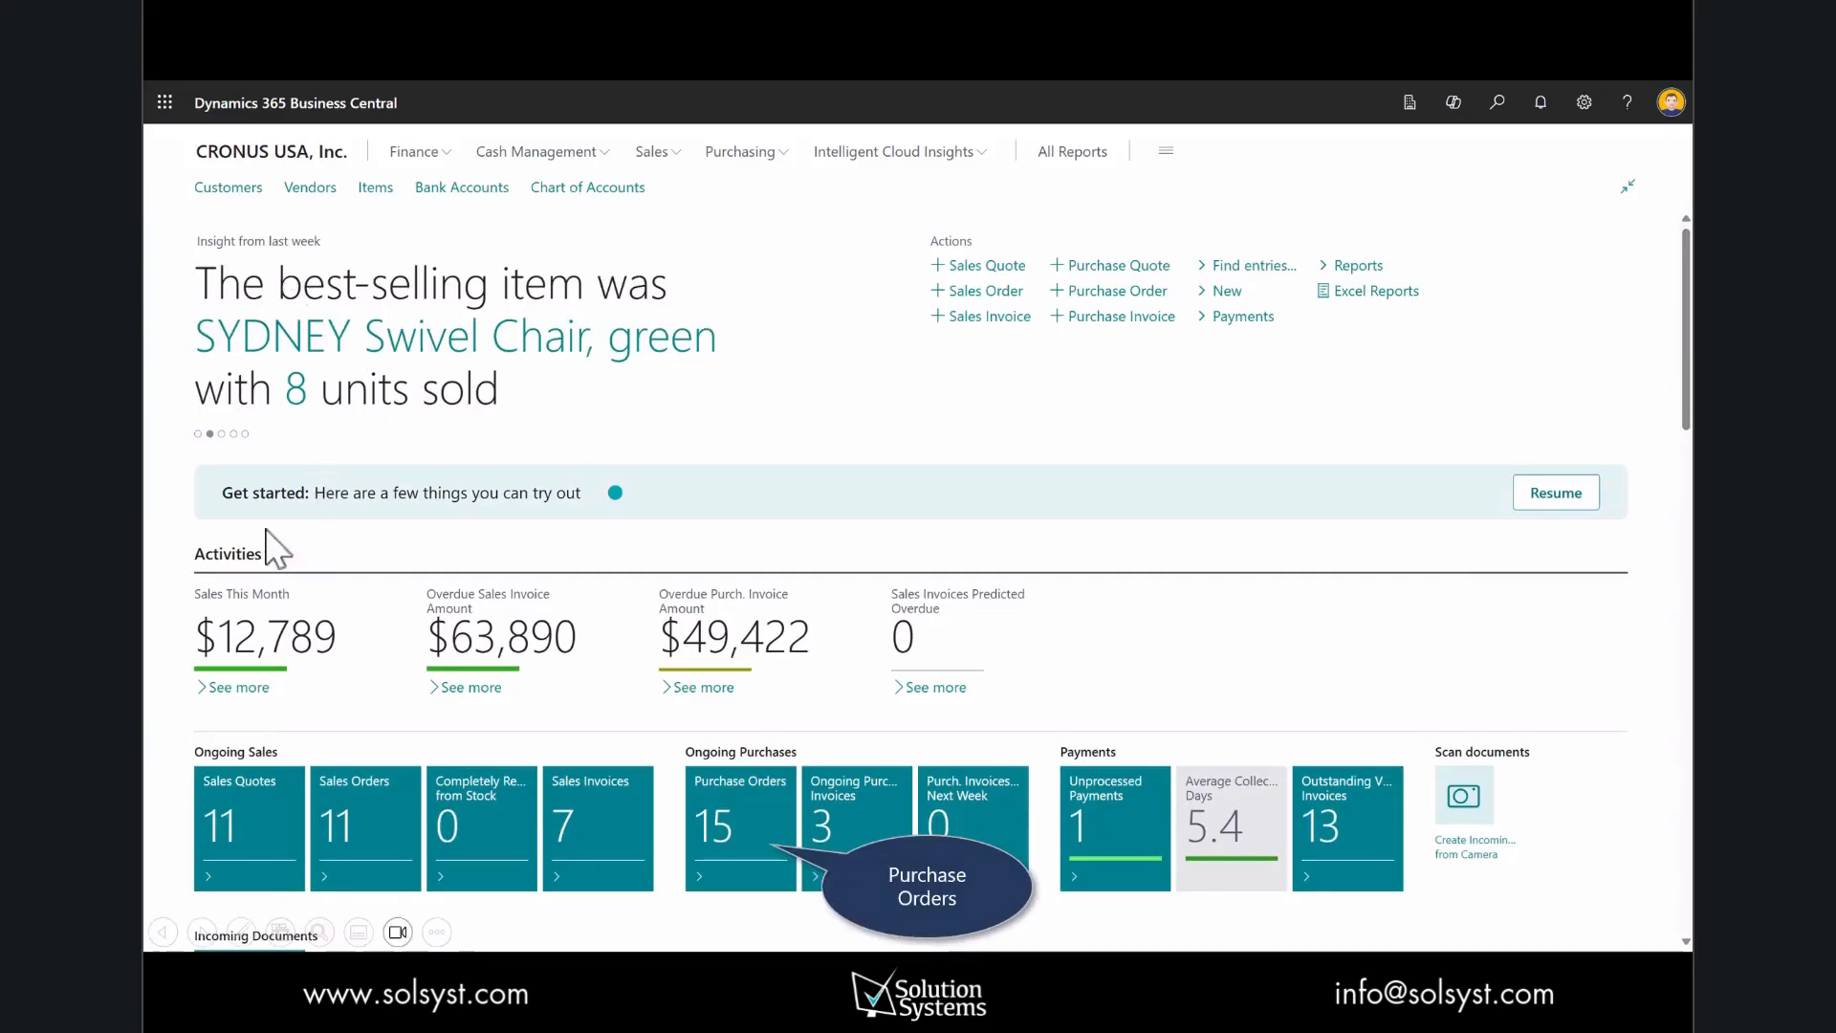
- Post the released Fabrikam, Inc. purchase order dated 4/8/2024 with the Invoice option and return to the home page
click(719, 815)
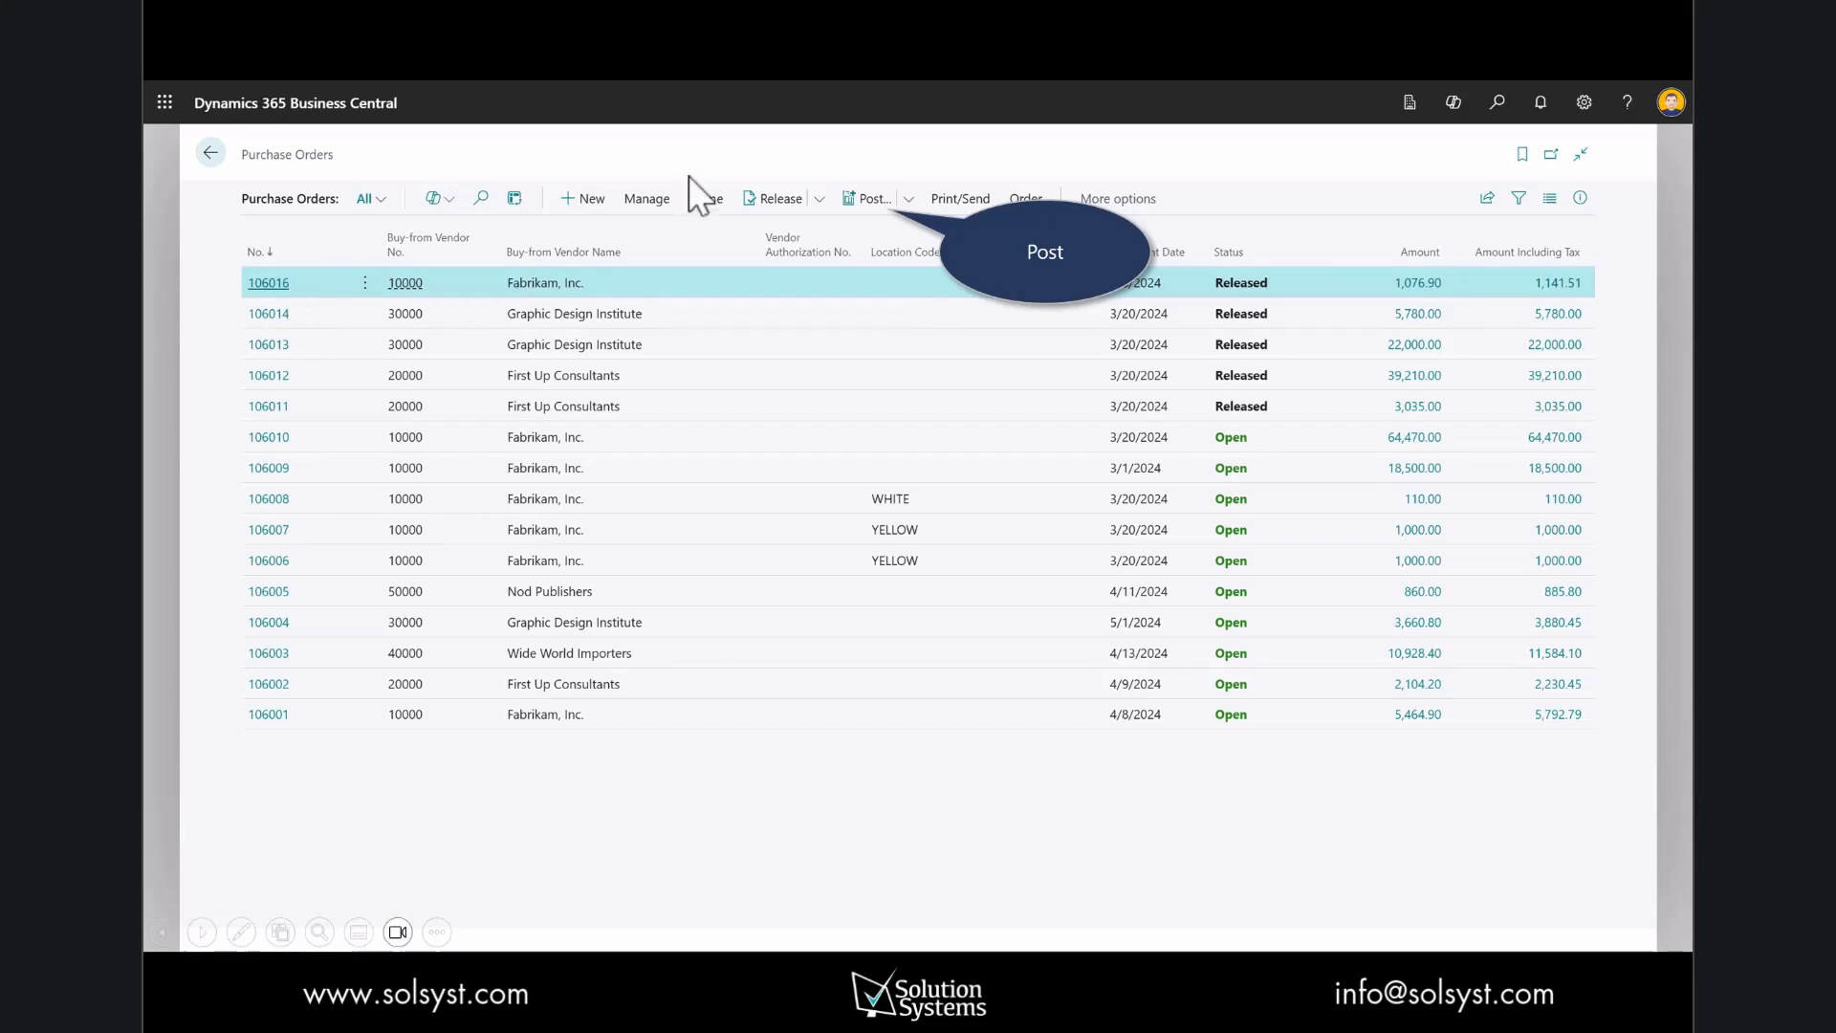
click(874, 197)
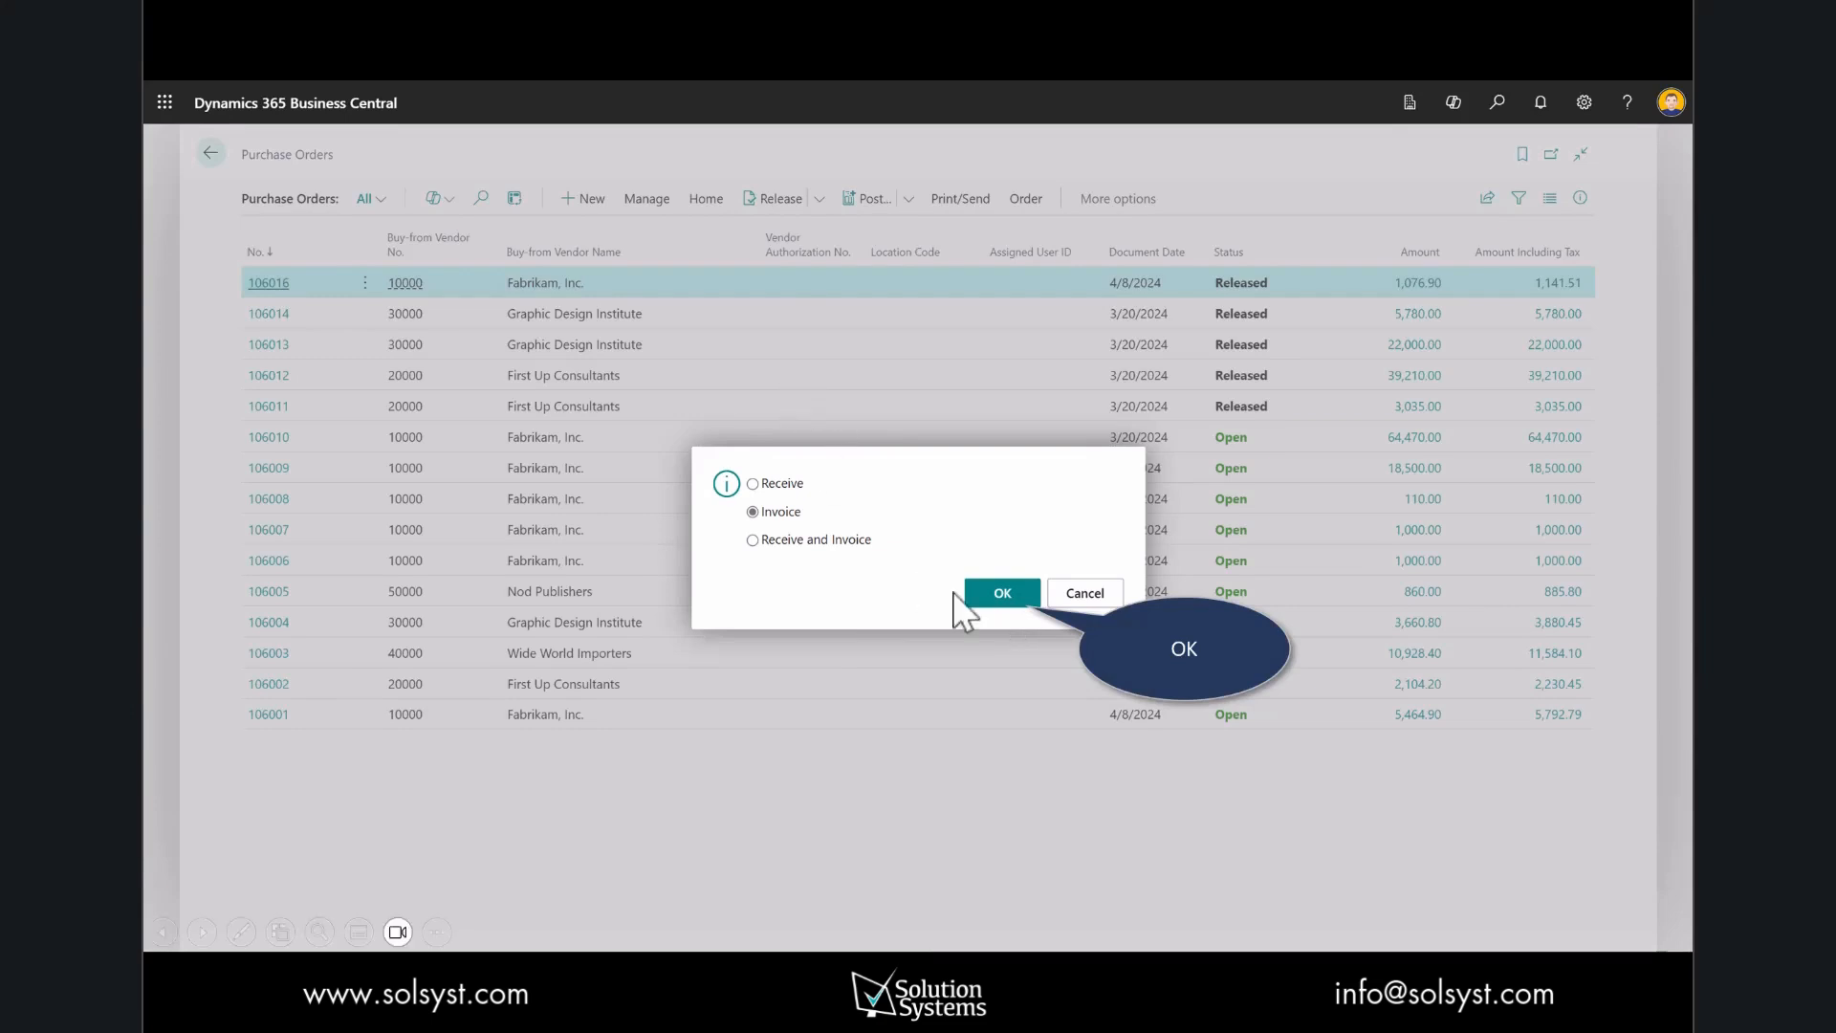
click(984, 594)
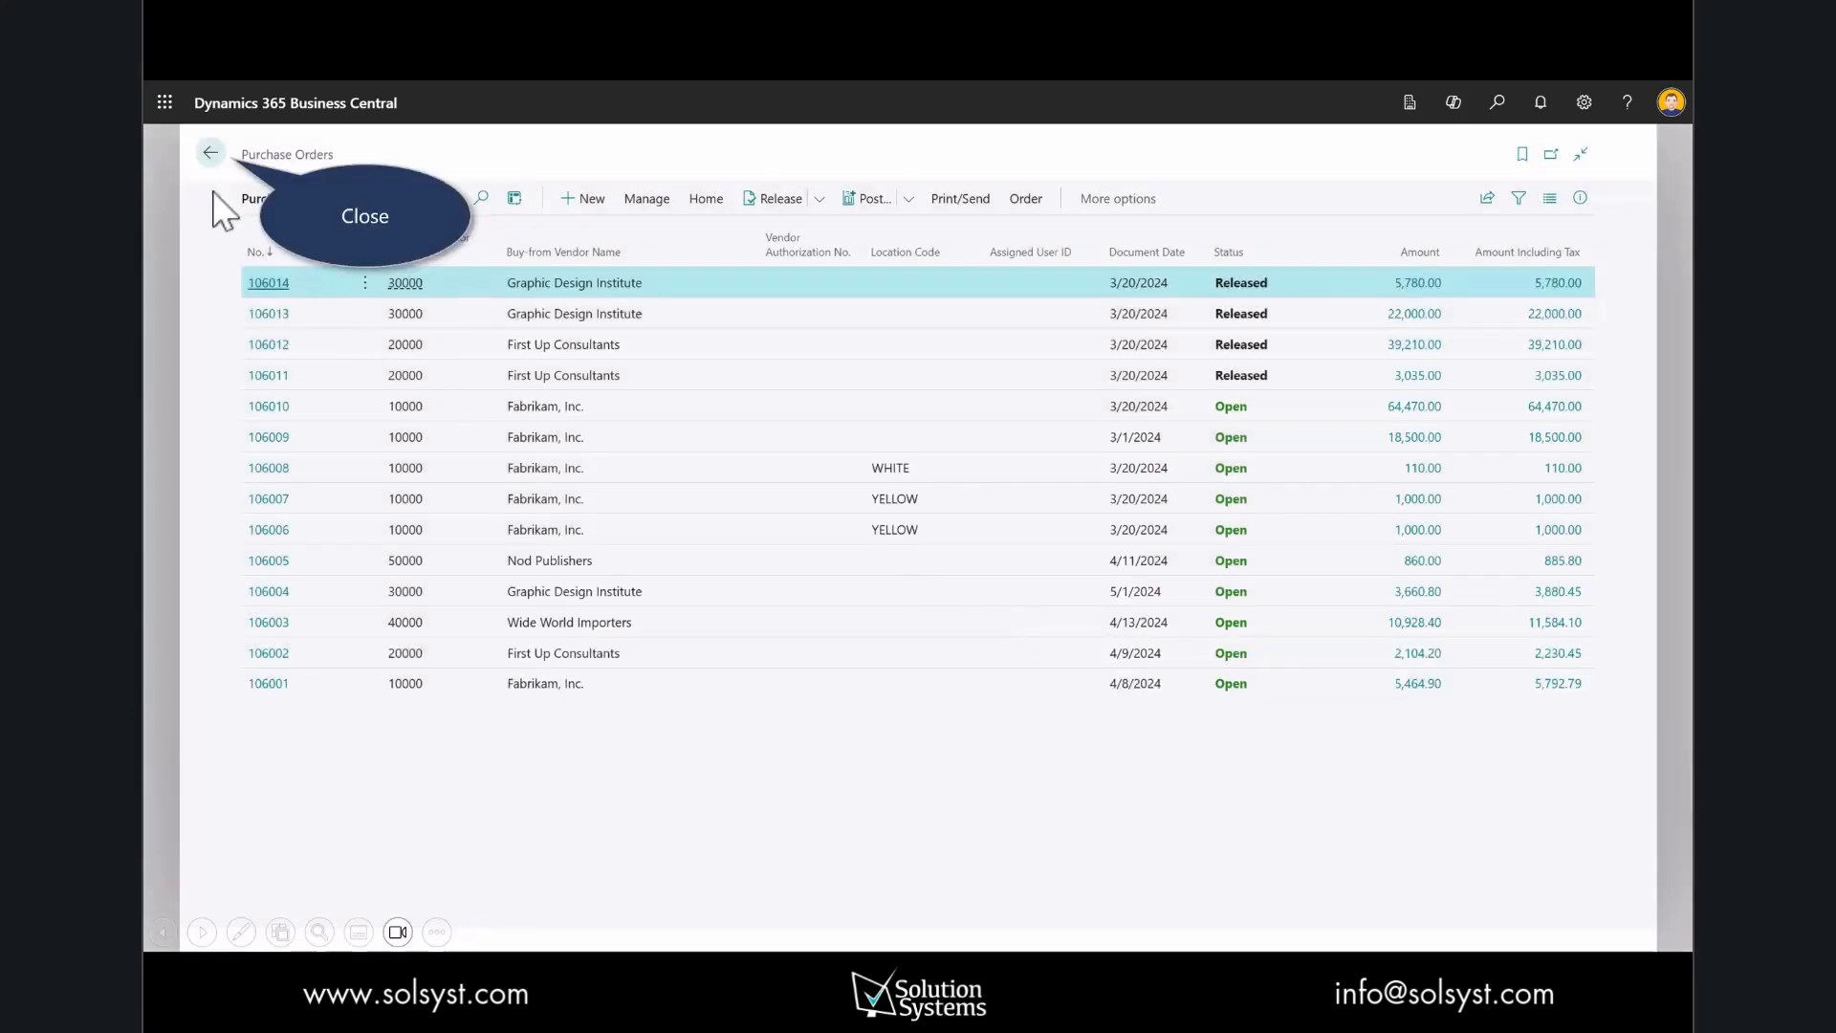
click(212, 153)
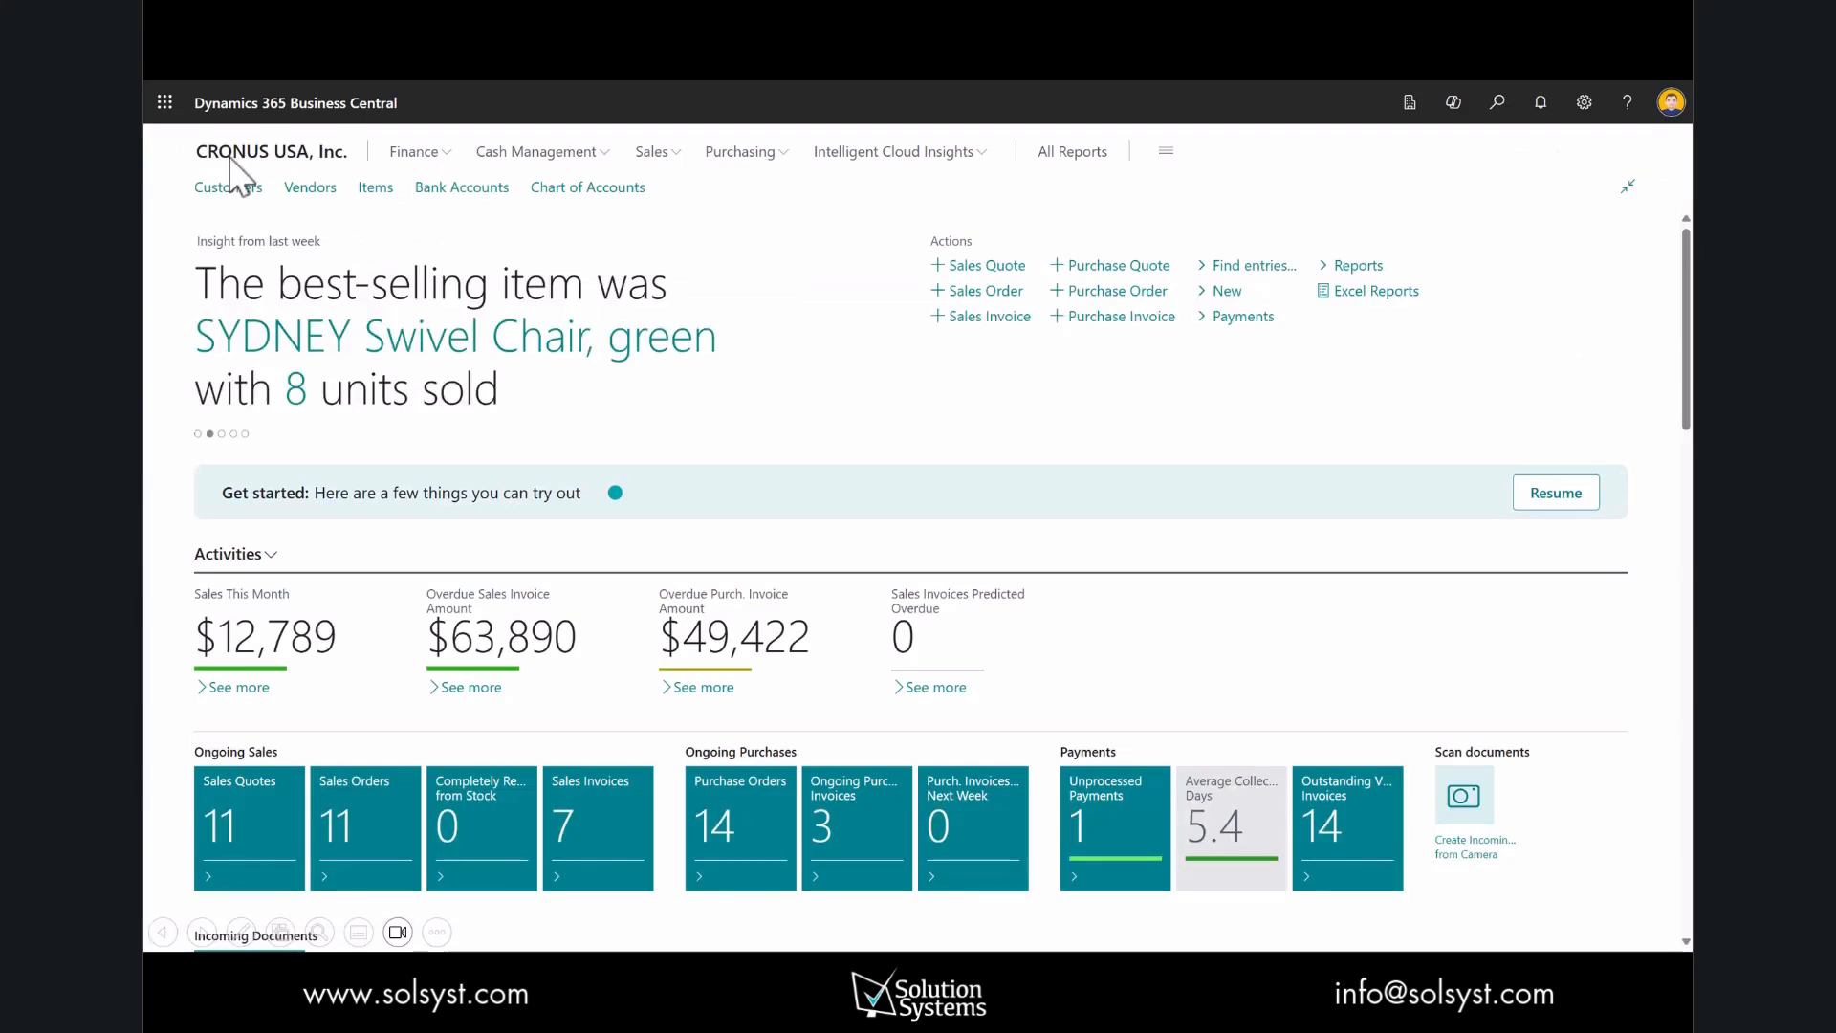